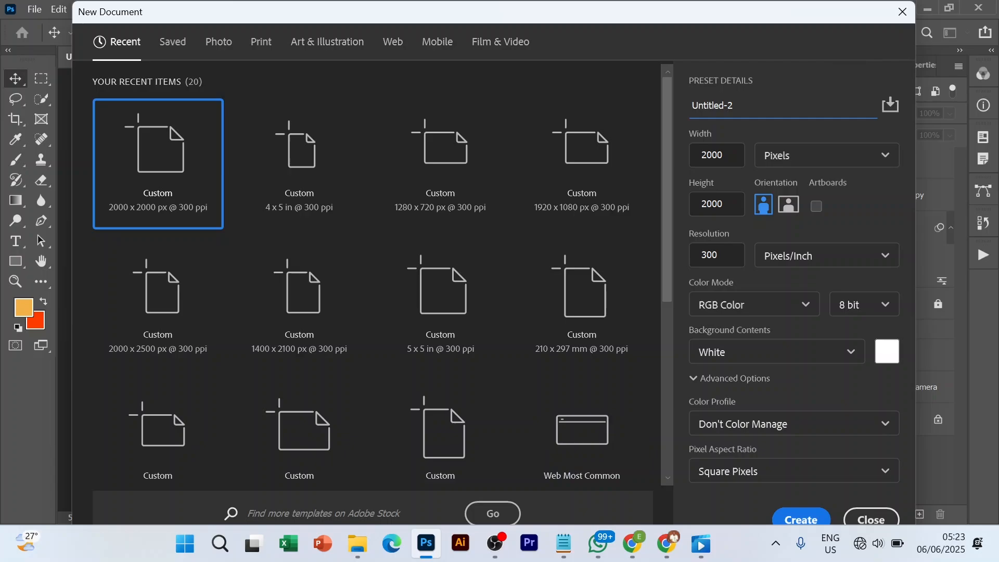
Name the new document "Social Poster".
key(shift+Left)
key(shift+Left)
key(shift+Left)
key(shift+Left)
key(shift+Left)
key(shift+Left)
key(shift+Left)
key(shift+Left)
key(shift+Left)
key(shift+Left)
text(So)
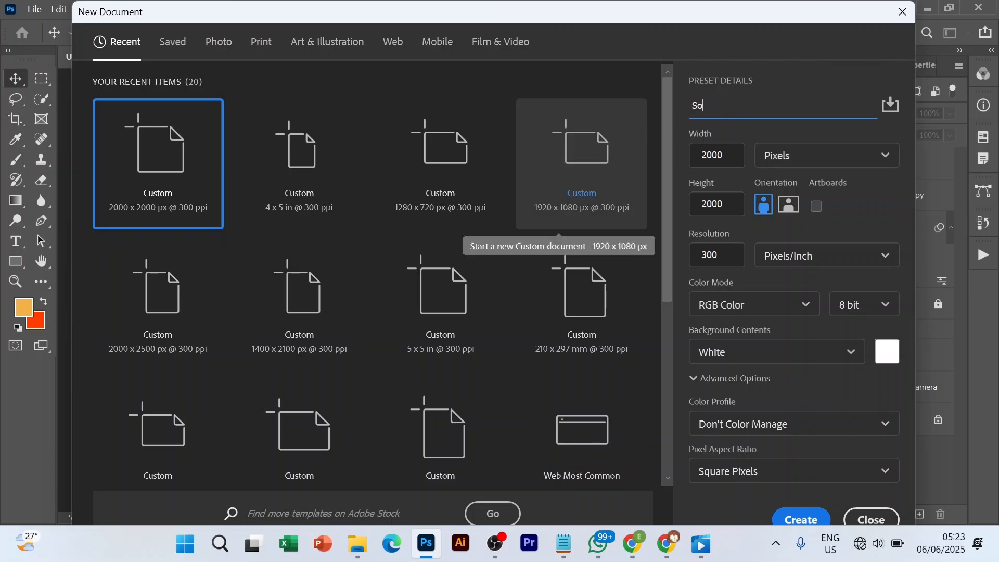
text(cial Poster)
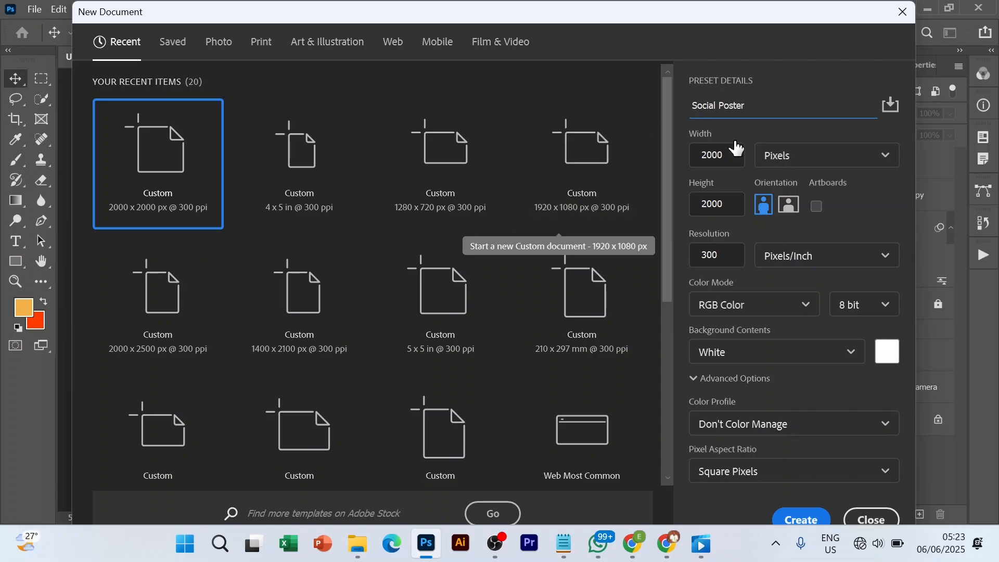
Set the new document's width and height to 1080 pixels each and create it.
key(Tab)
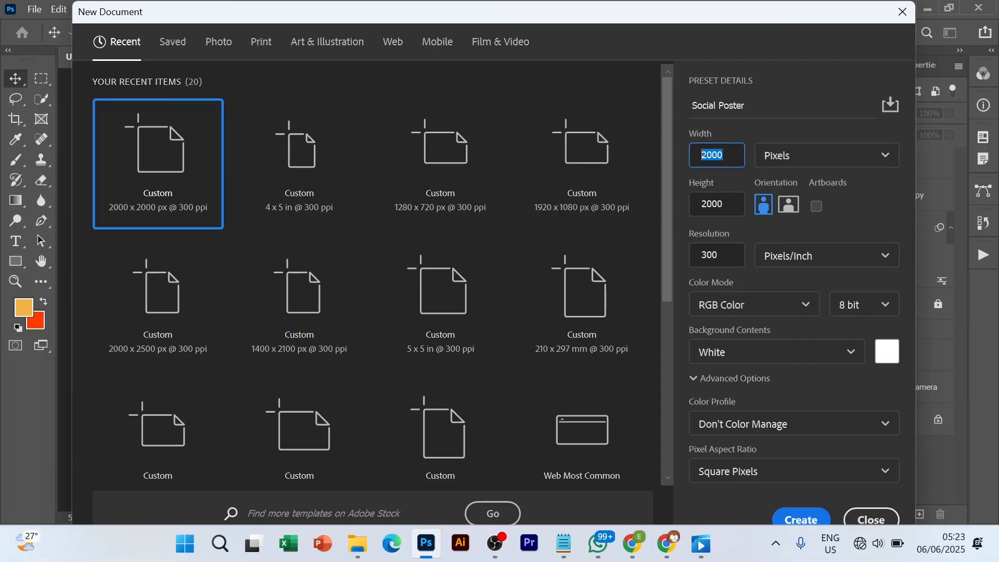
text(1080)
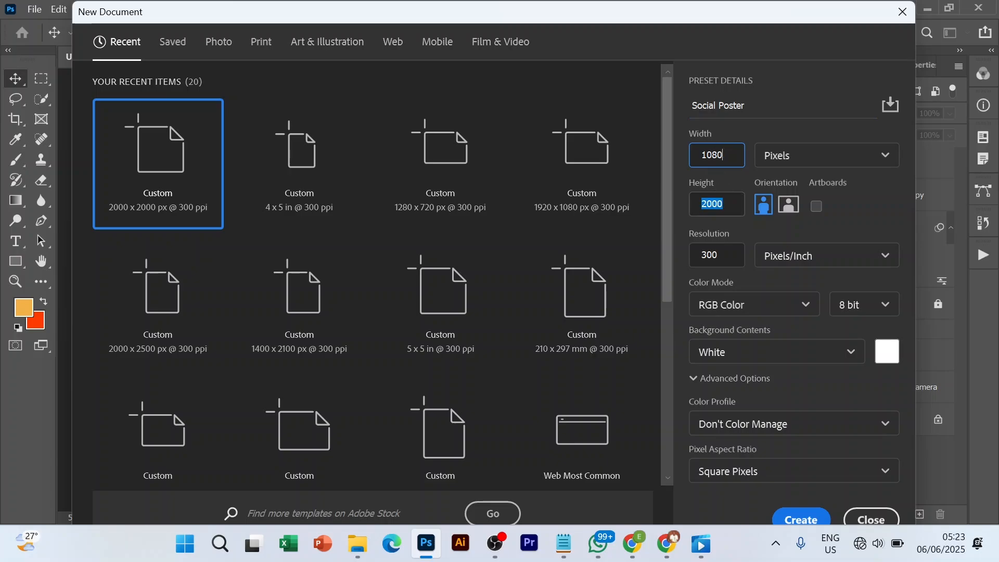
key(Tab)
text(10)
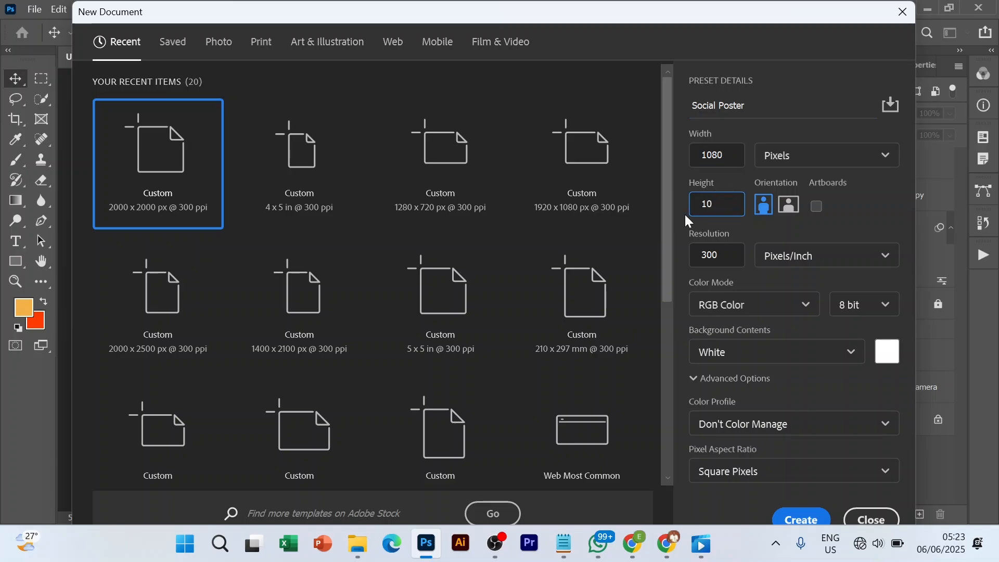
text(80)
click(796, 520)
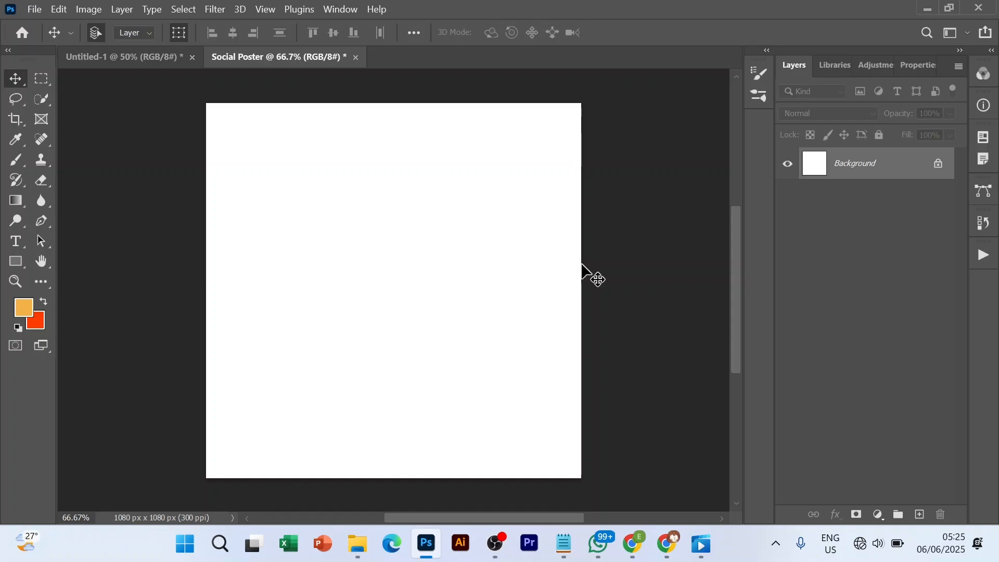
Place the girl-wearing-glasses-yellow-hoodie-smiles-camera image from File Explorer into the poster and enlarge it to cover the whole canvas.
key(ctrl+minus)
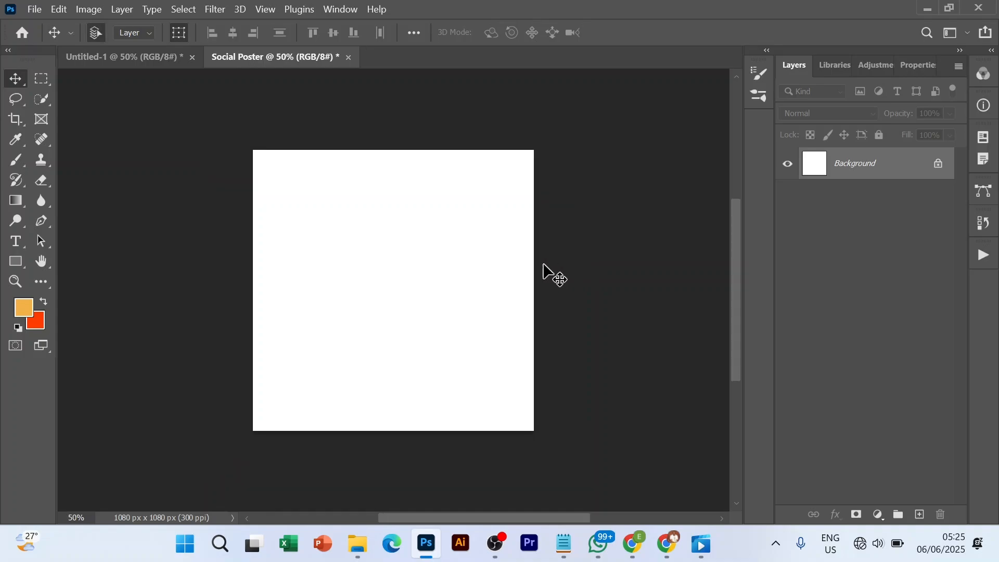
click(362, 554)
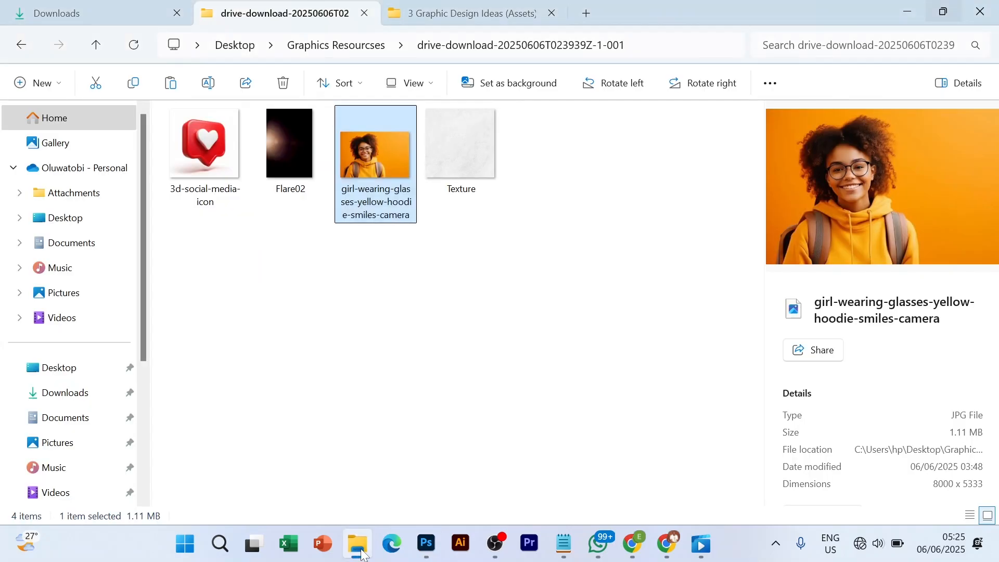
drag(373, 159, 570, 220)
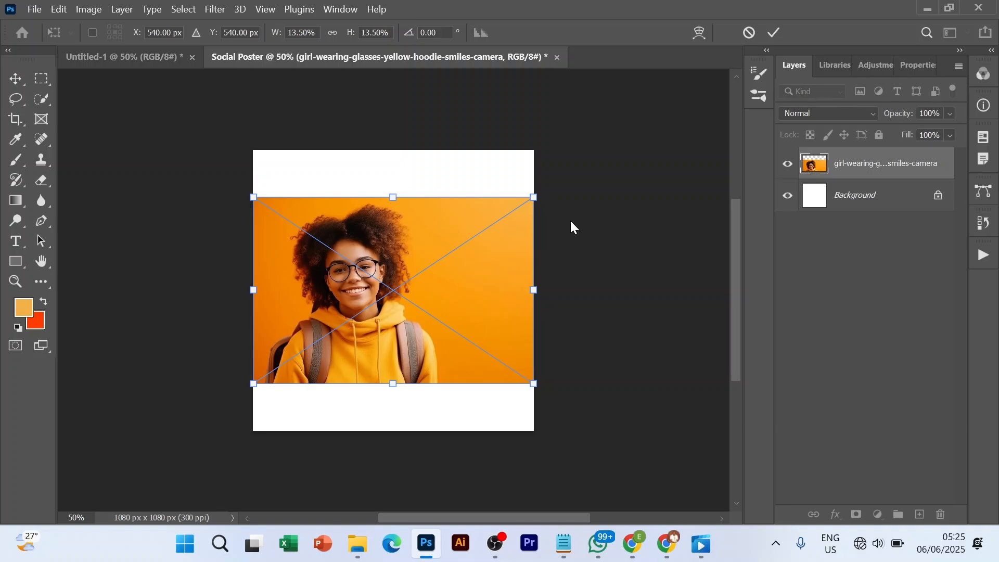
drag(534, 290, 610, 308)
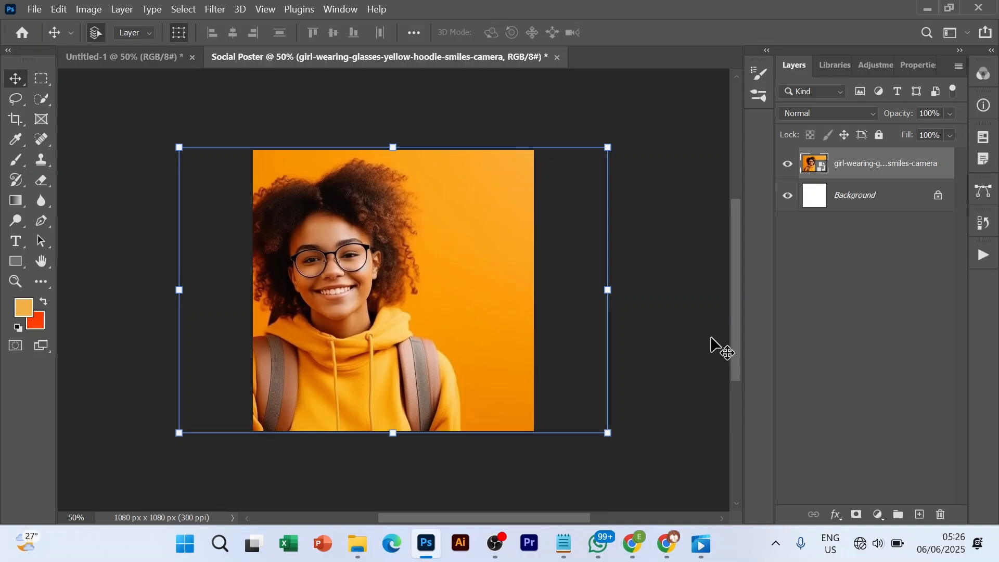
click(833, 299)
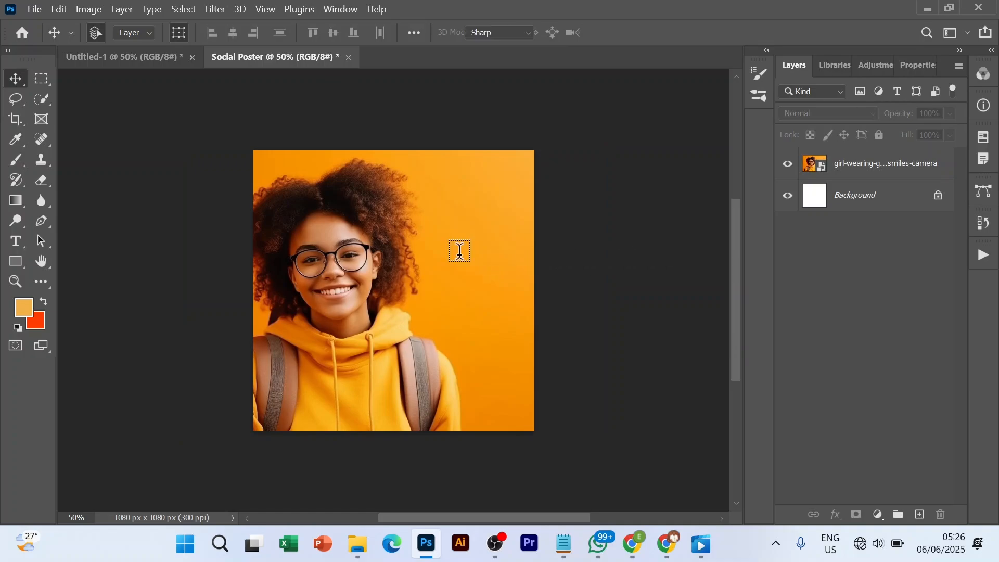
Add the text "CREATE" beside the girl's head in Dharma Gothic E ExBold Italic at 36 pt.
key(t)
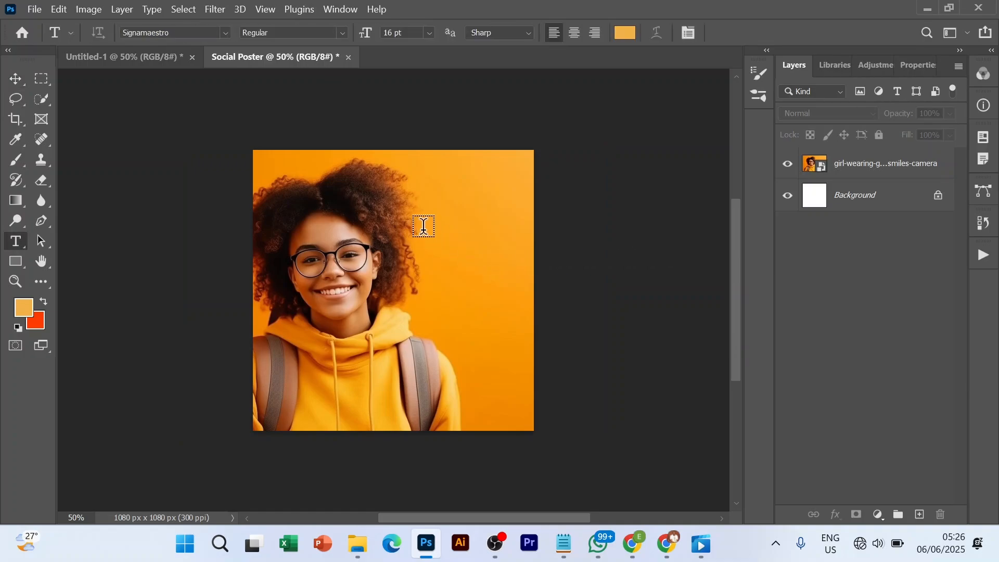
click(423, 226)
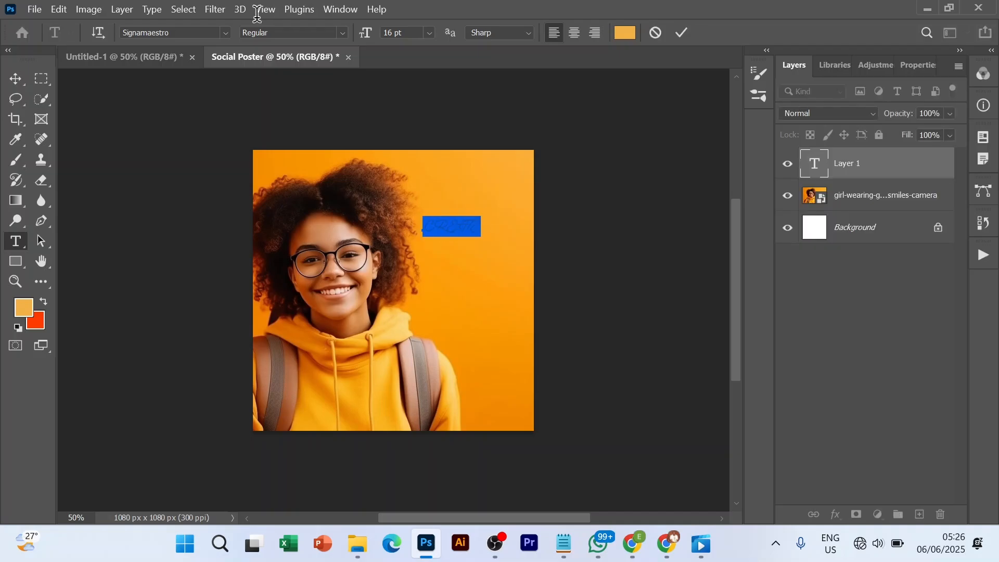
click(224, 32)
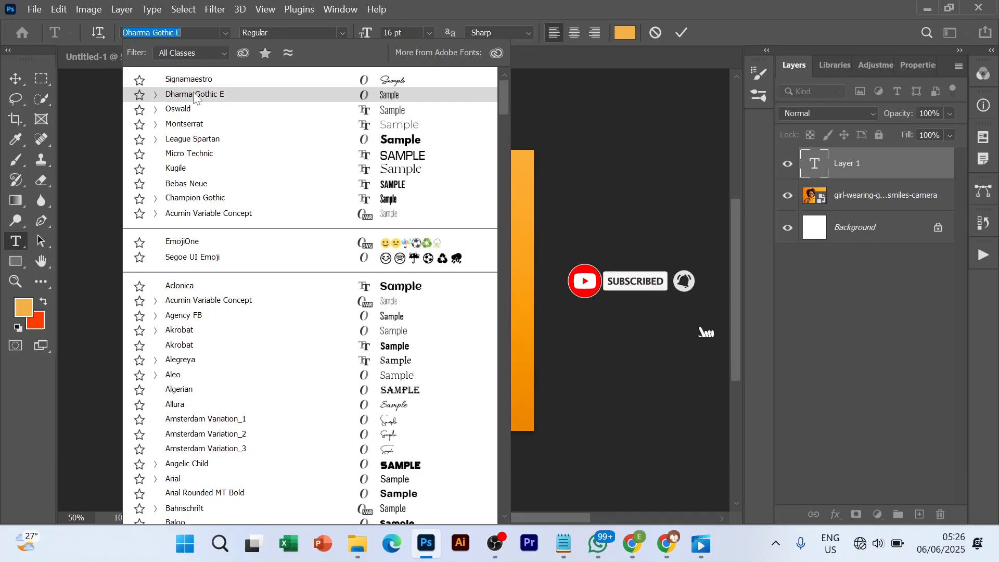
click(195, 97)
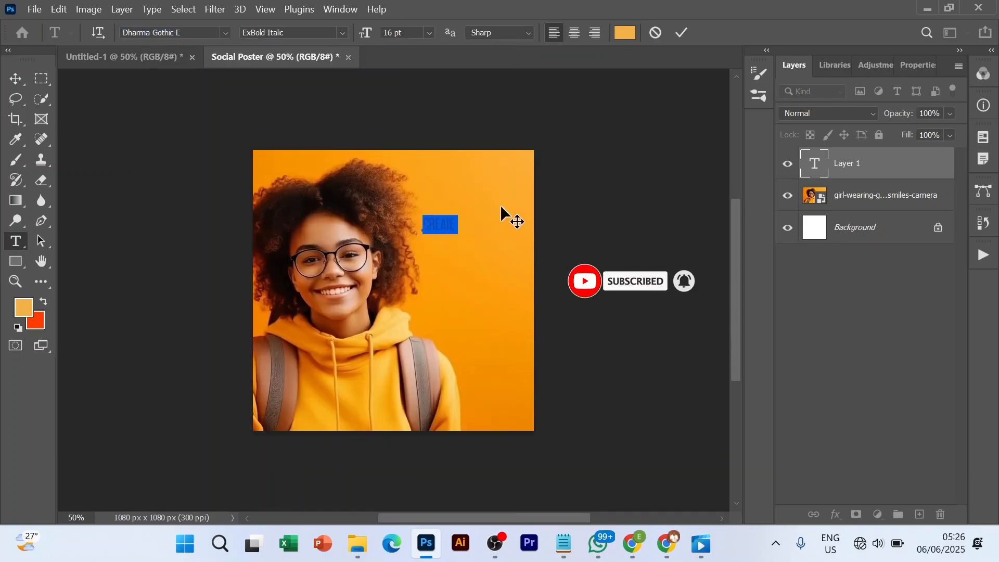
click(430, 33)
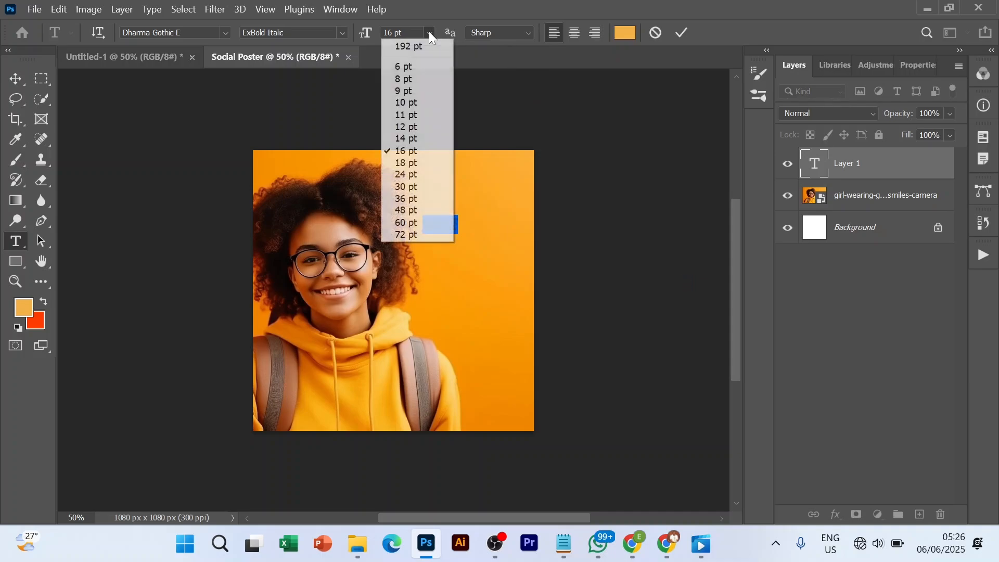
click(406, 199)
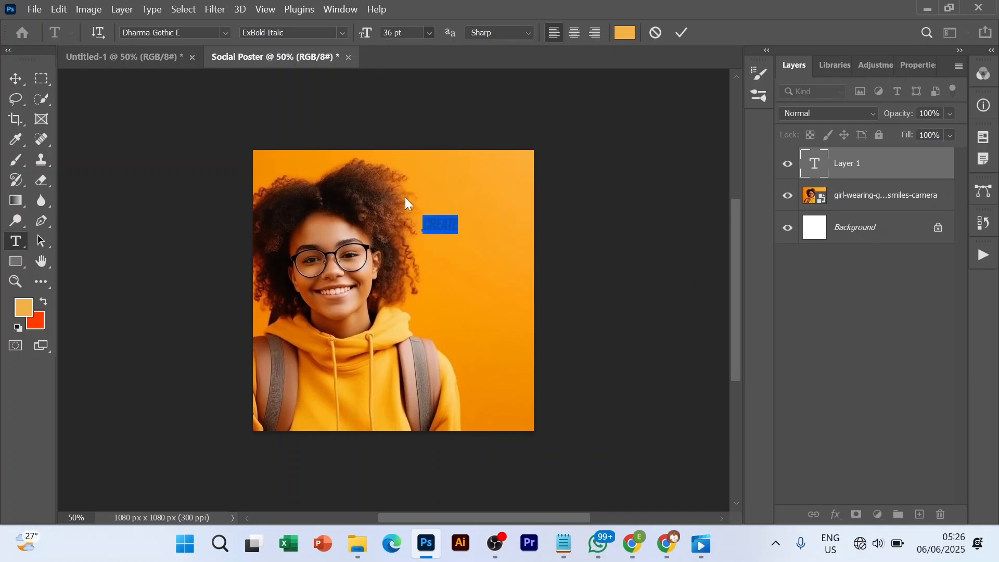
click(681, 32)
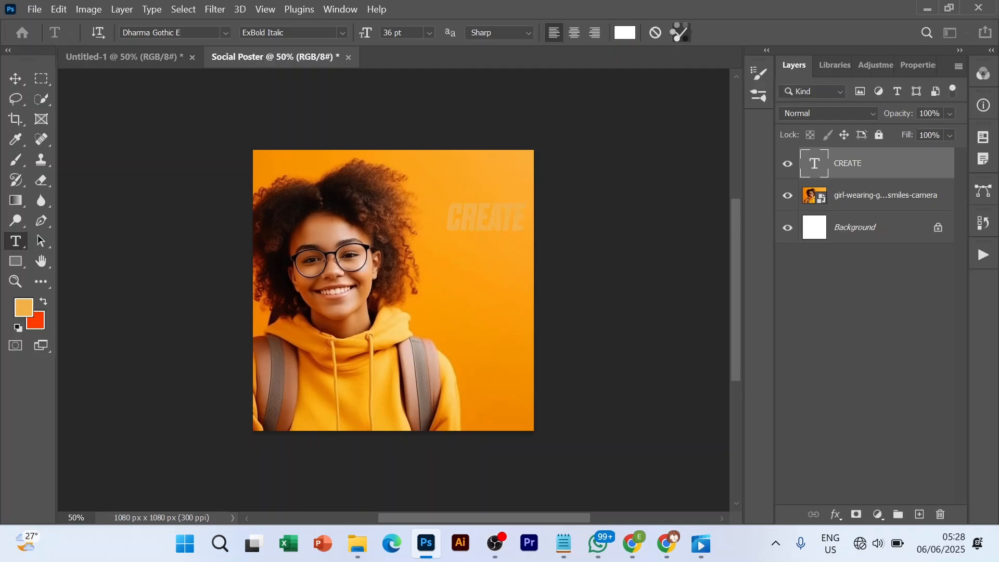
Change the color of the "CREATE" text to white (ffffff).
double_click(815, 164)
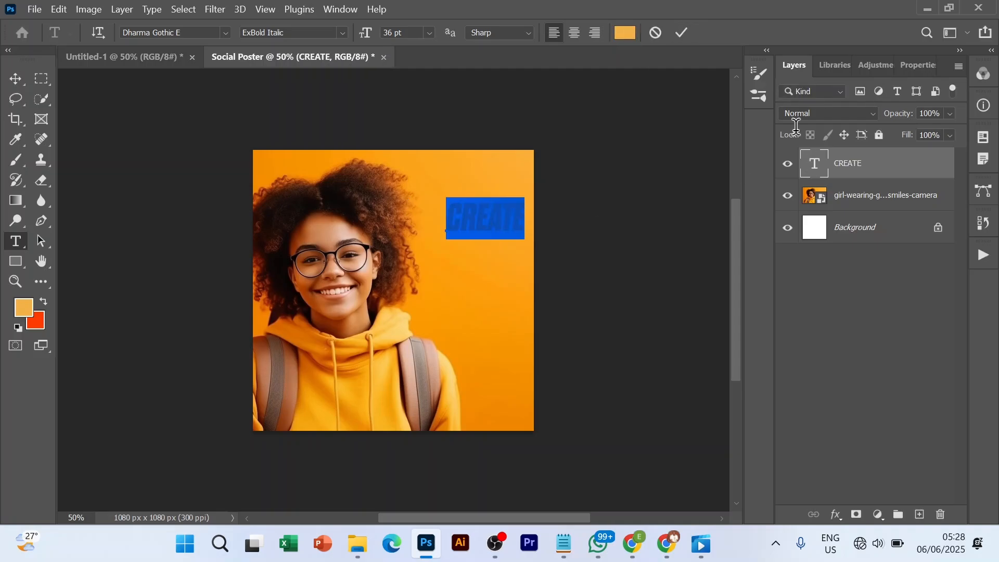
click(624, 33)
text(ffffff)
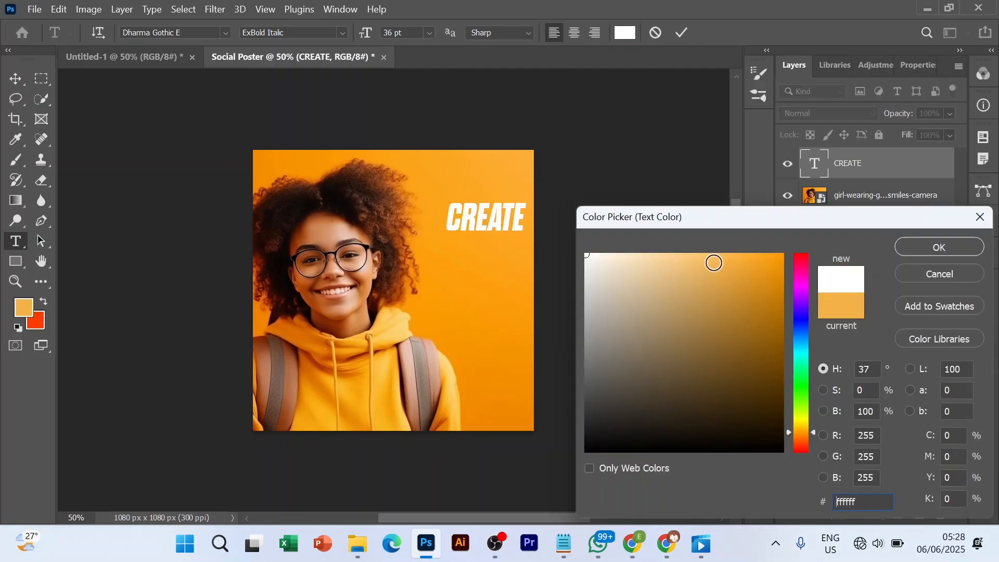
click(929, 246)
click(680, 32)
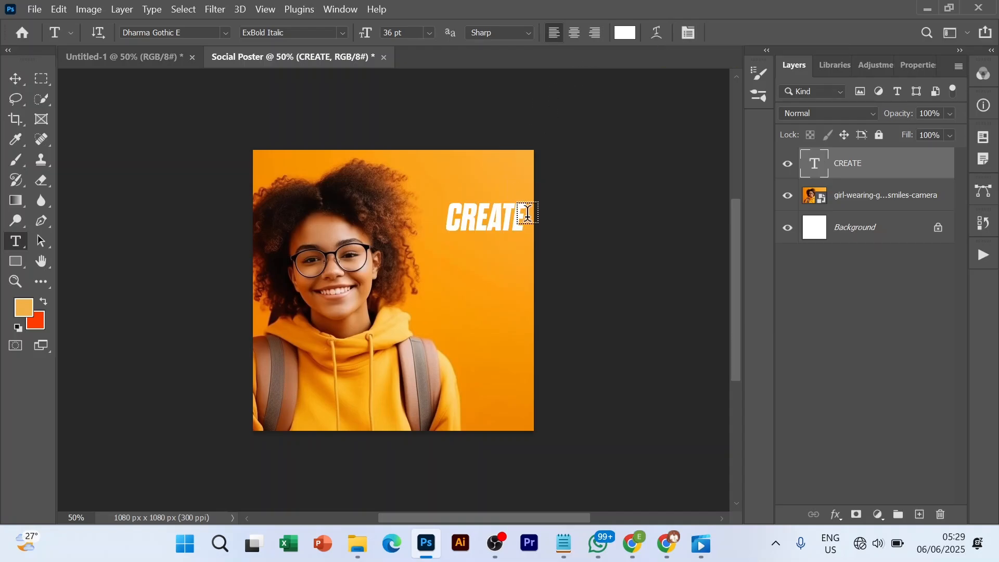
Duplicate the "CREATE" text directly below itself and change the copy's wording to "ENGAGE &".
key(v)
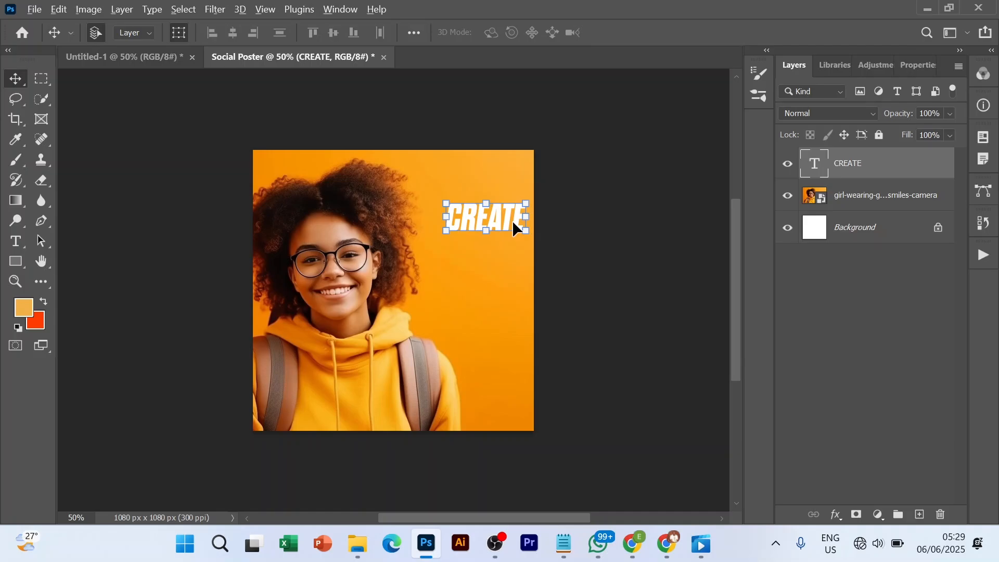
drag(504, 217, 504, 249)
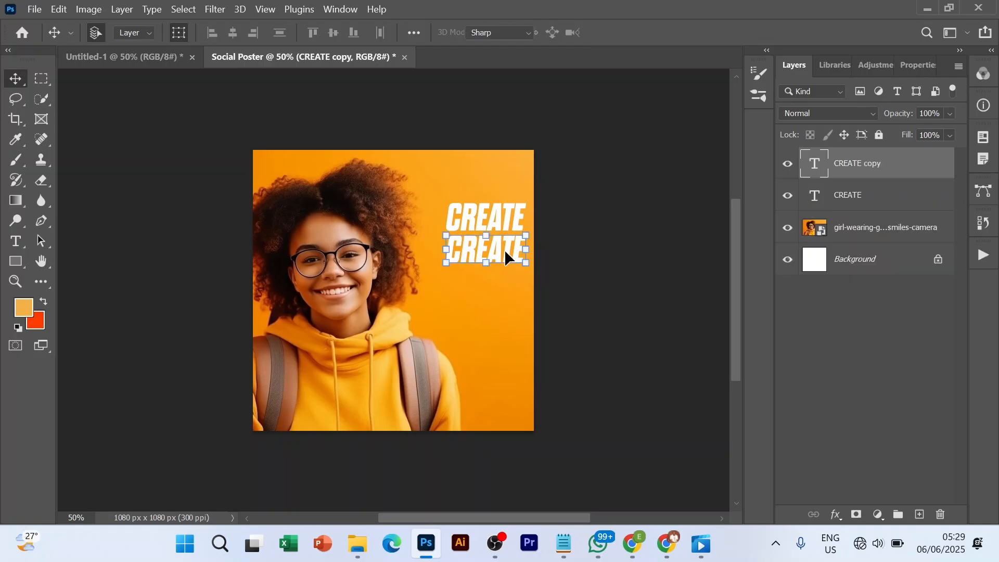
double_click(505, 247)
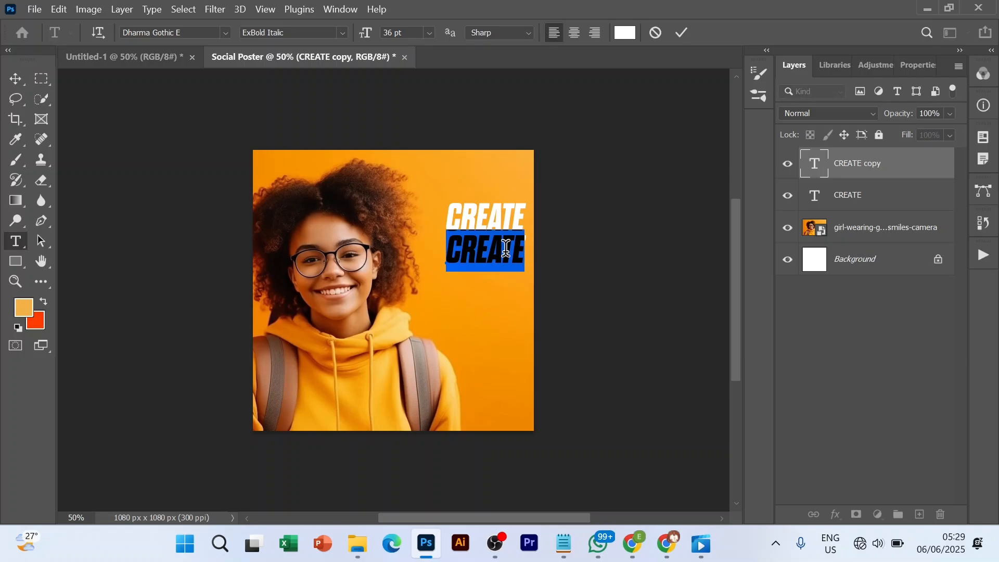
click(506, 248)
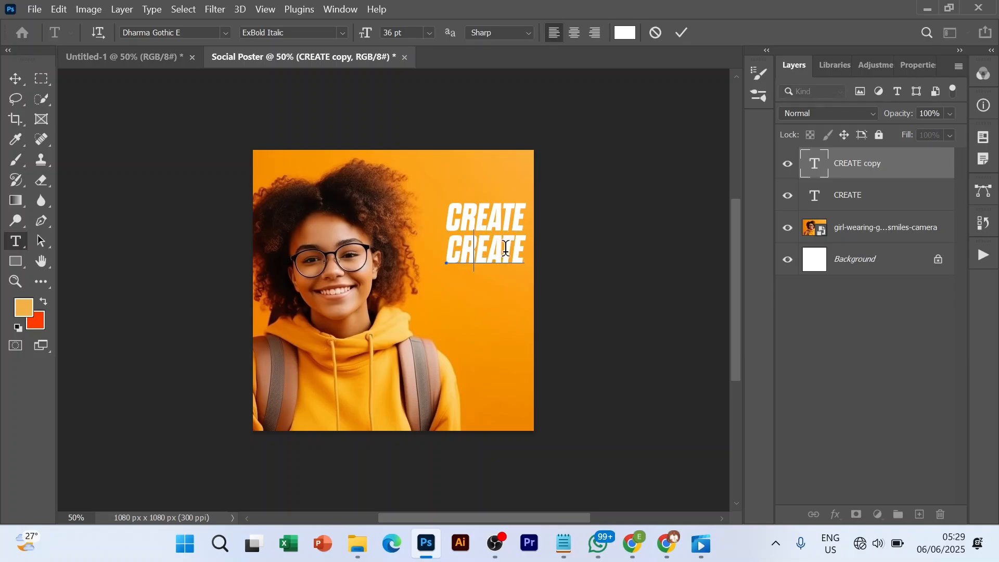
text(ENGAGE)
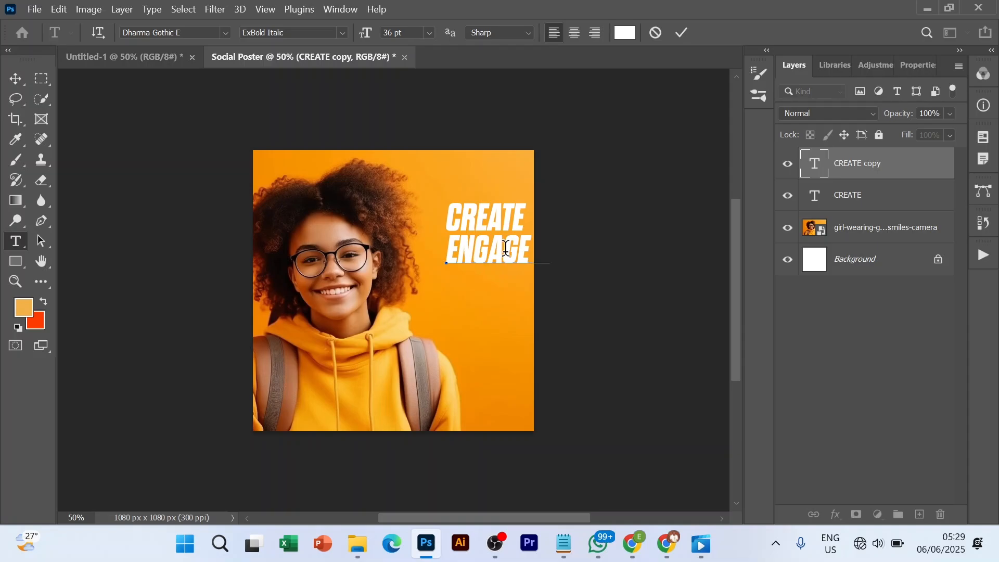
click(686, 32)
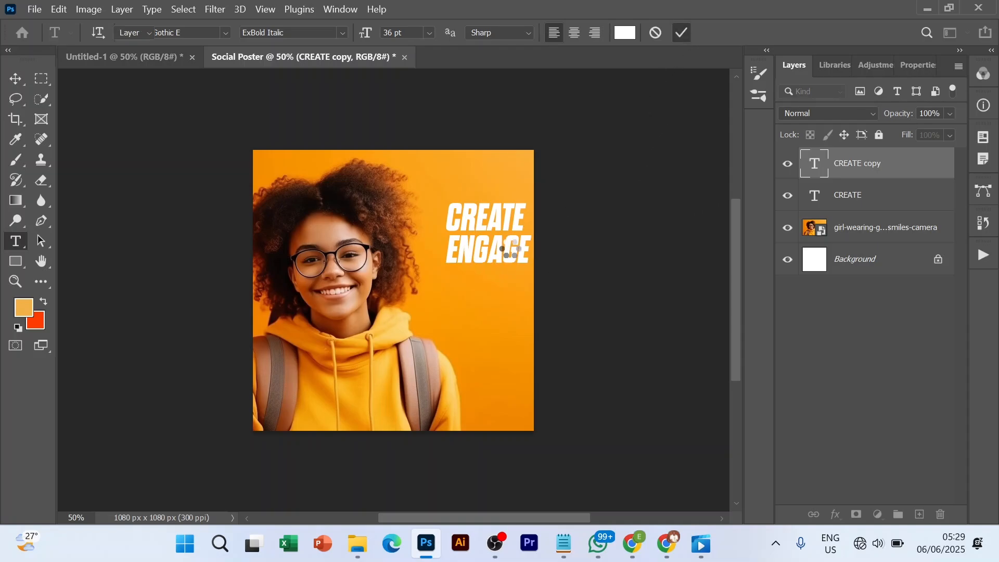
click(510, 250)
key(v)
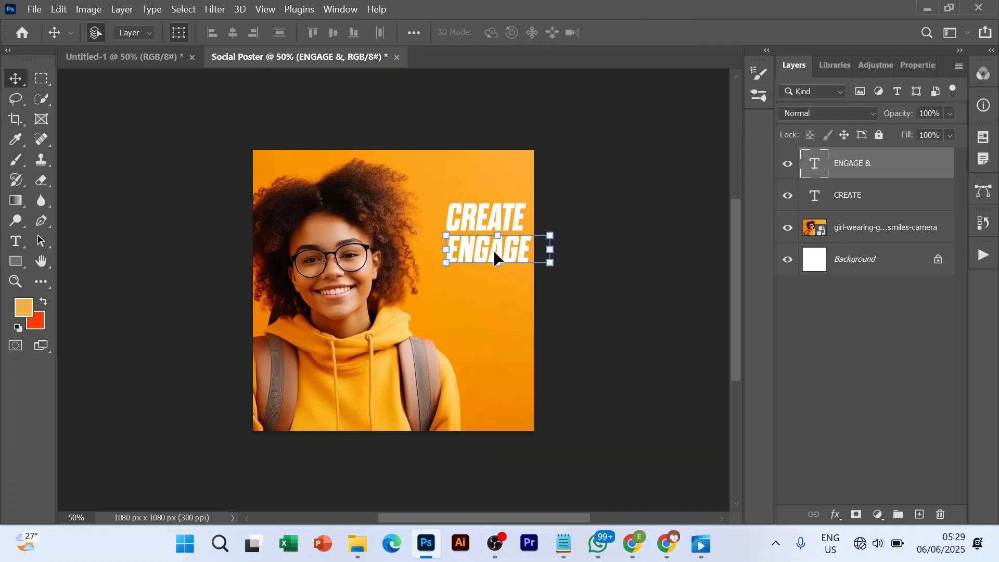
Shift the "ENGAGE &" line inside the canvas and duplicate it directly below with the wording "LAERN!".
drag(493, 249, 502, 286)
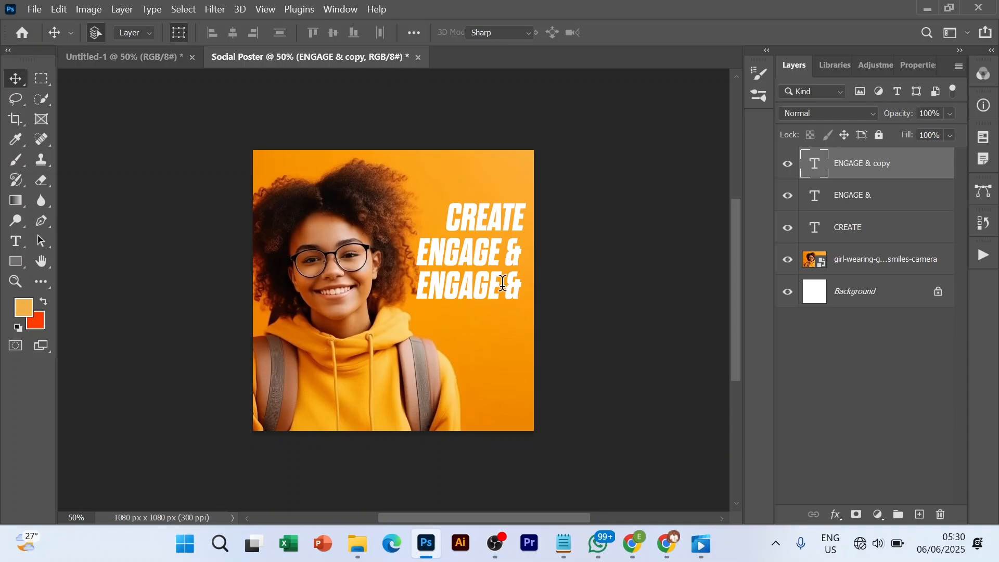
double_click(502, 282)
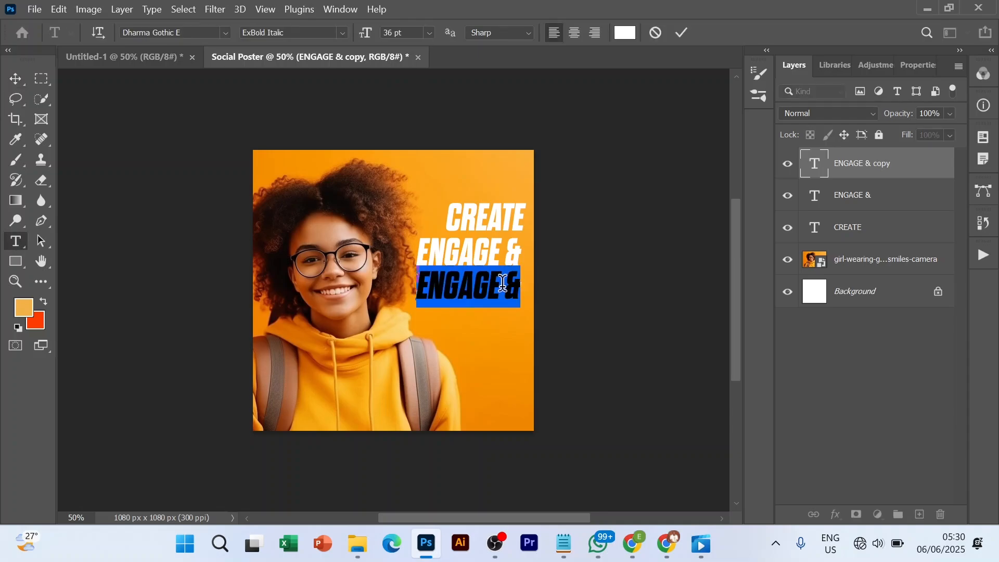
text(INS)
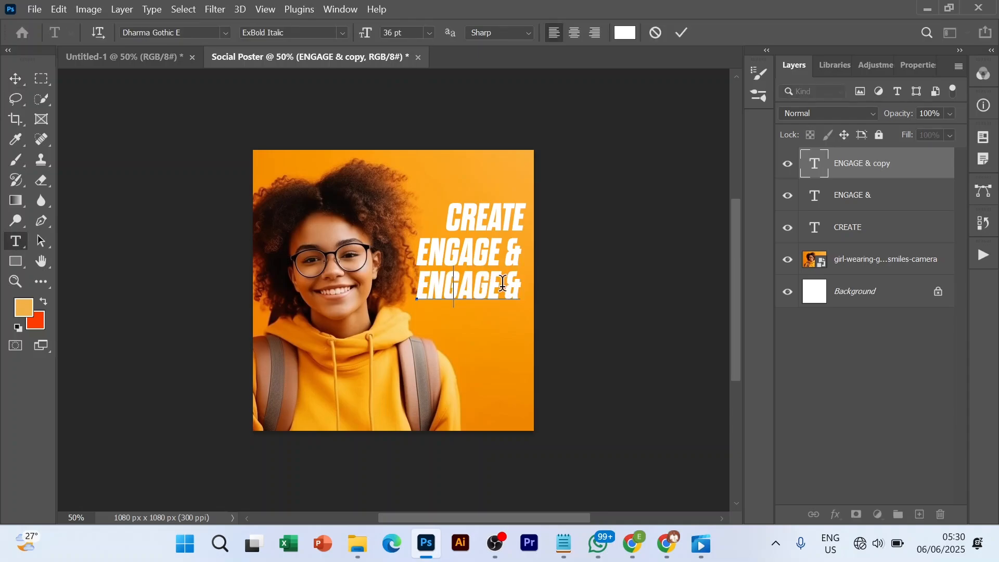
text(RNI)
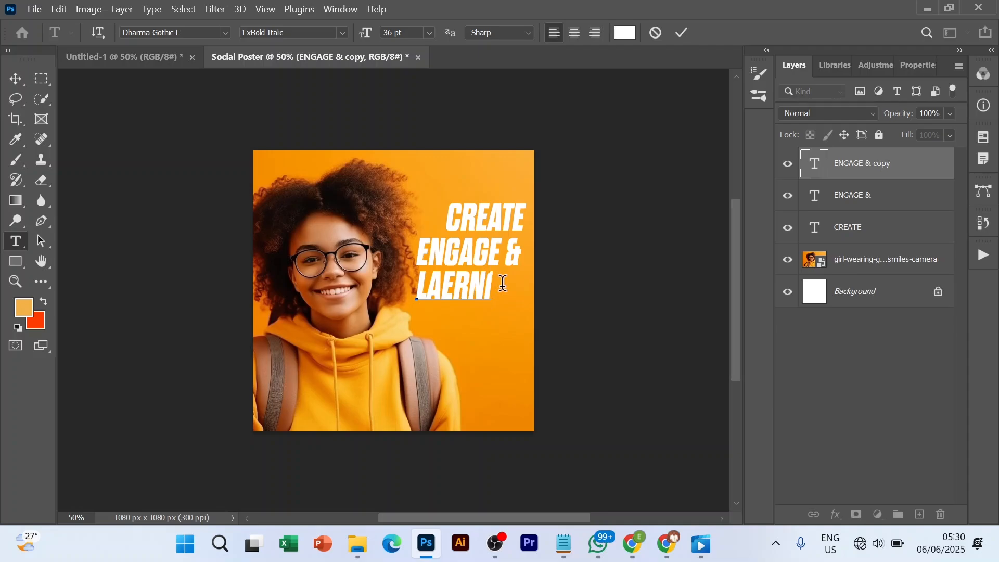
key(Left)
text(!)
click(682, 35)
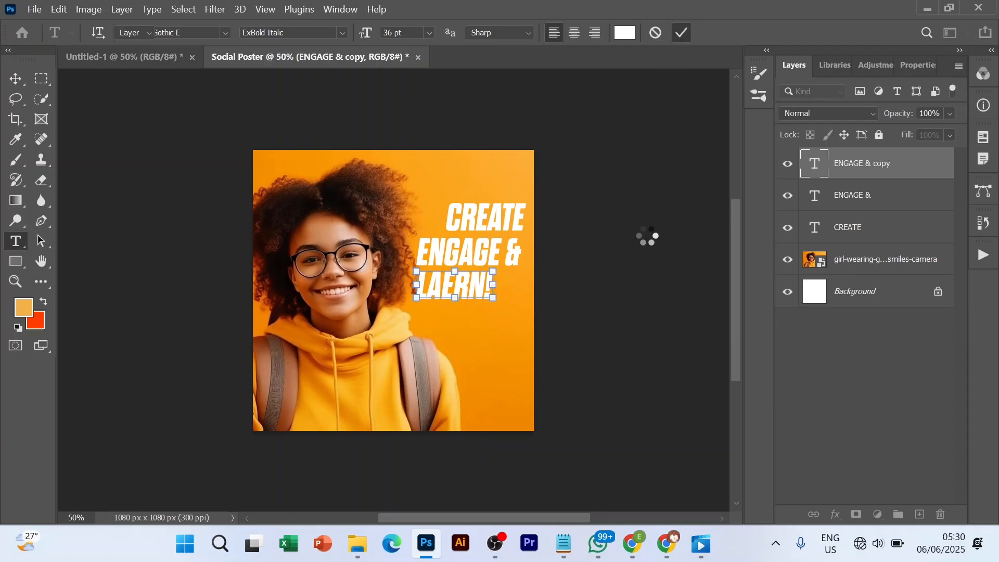
Correct the wording of the third headline line to "LEARN!" and shift the line right so it sits beneath the end of "ENGAGE &".
key(v)
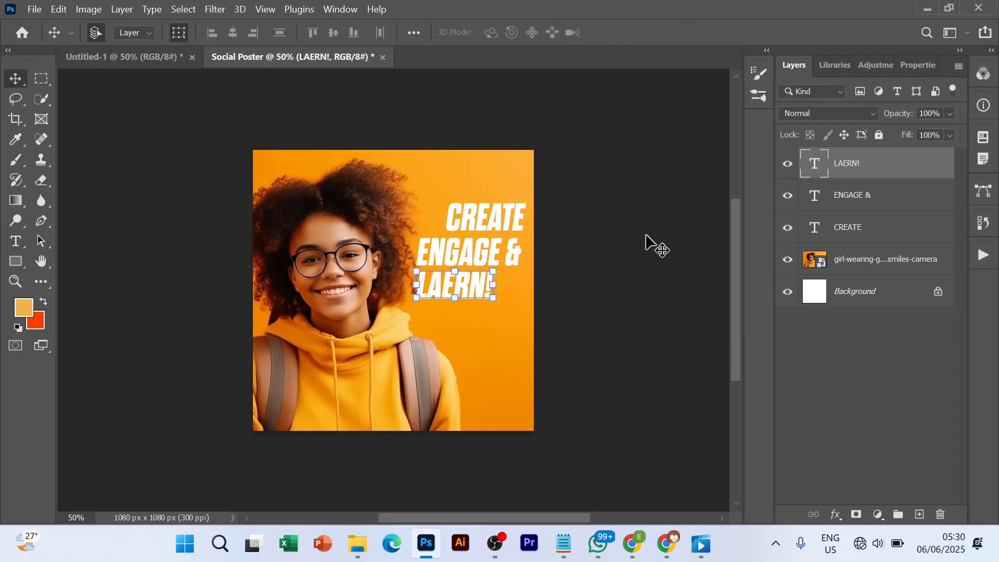
double_click(471, 286)
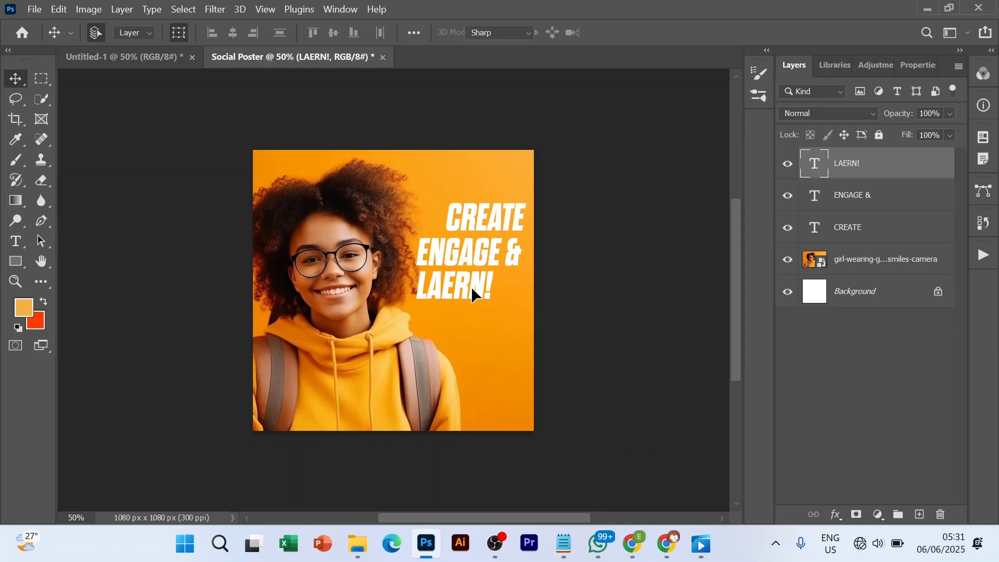
key(Left)
key(Right)
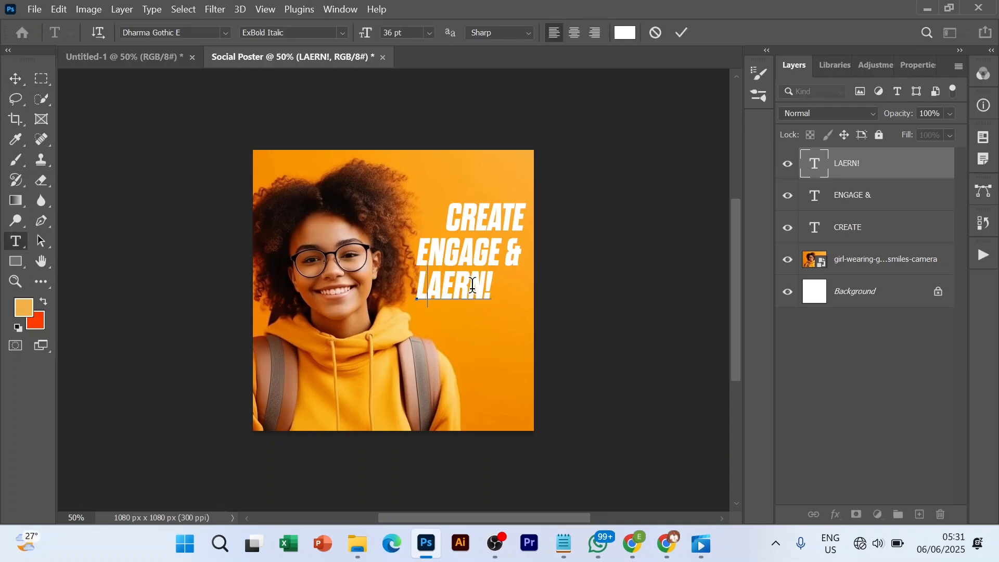
text(LEARN!)
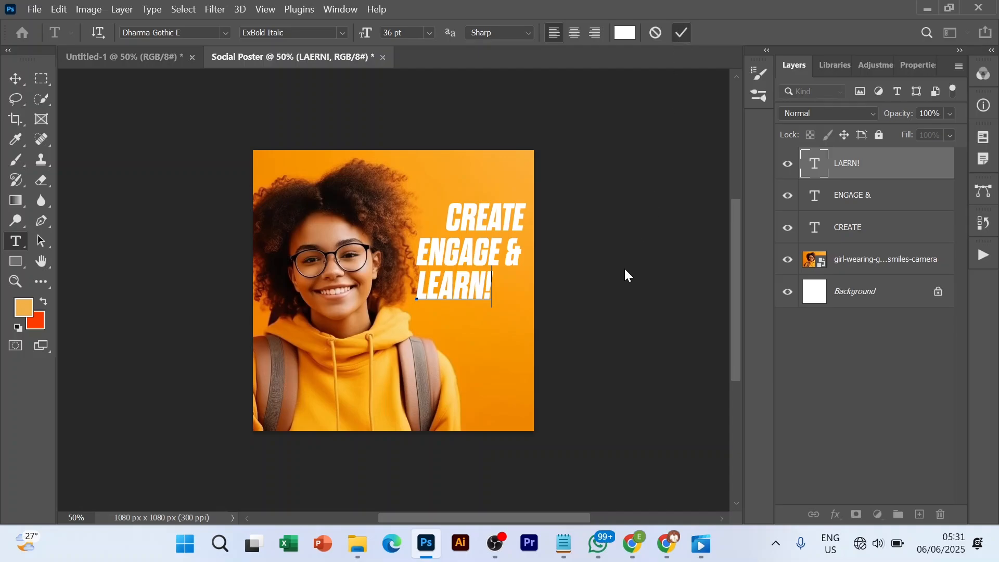
key(ctrl)
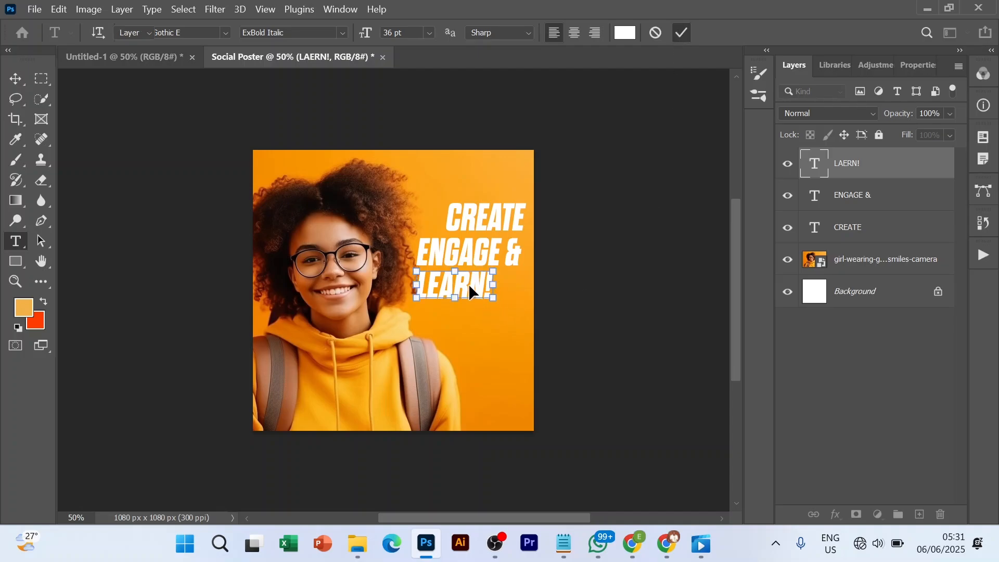
key(ctrl+Return)
drag(469, 283, 494, 283)
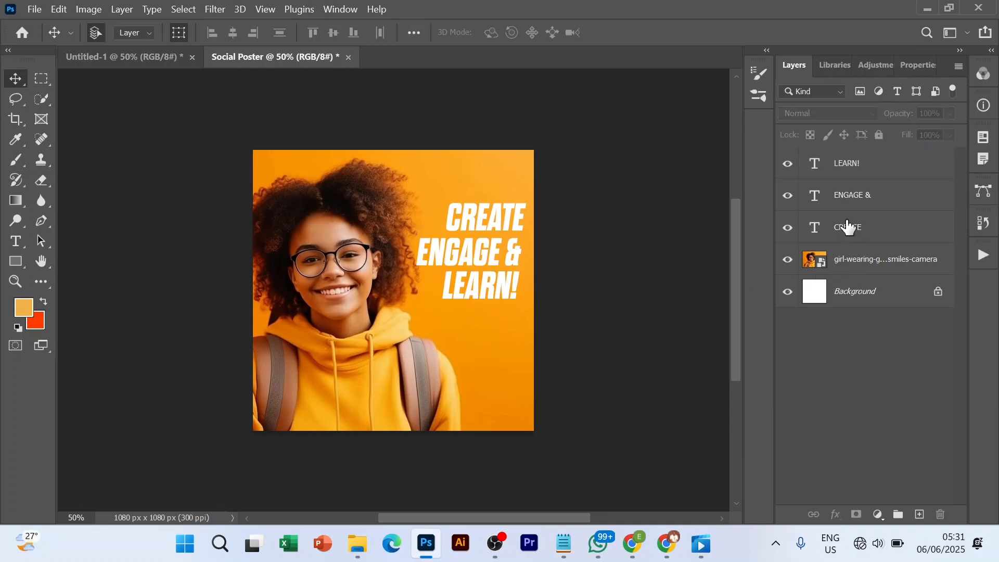
Distribute the three headline text layers evenly, both vertically and horizontally.
shift+click(862, 165)
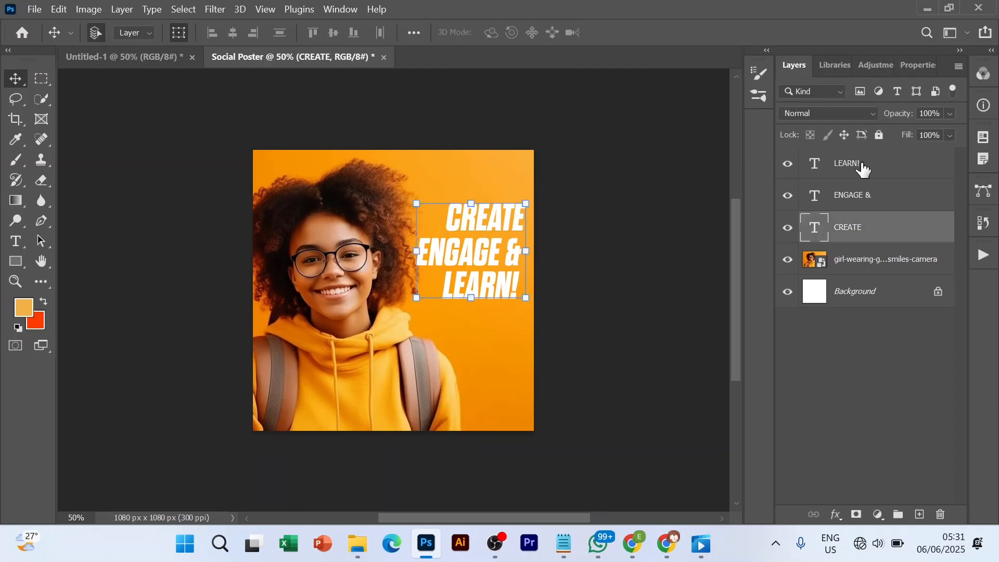
click(278, 33)
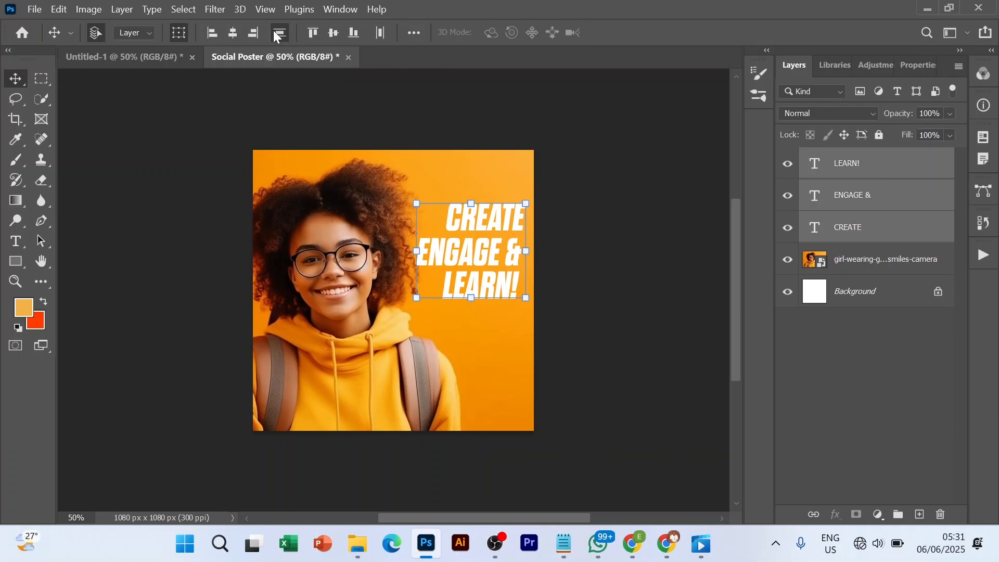
click(382, 33)
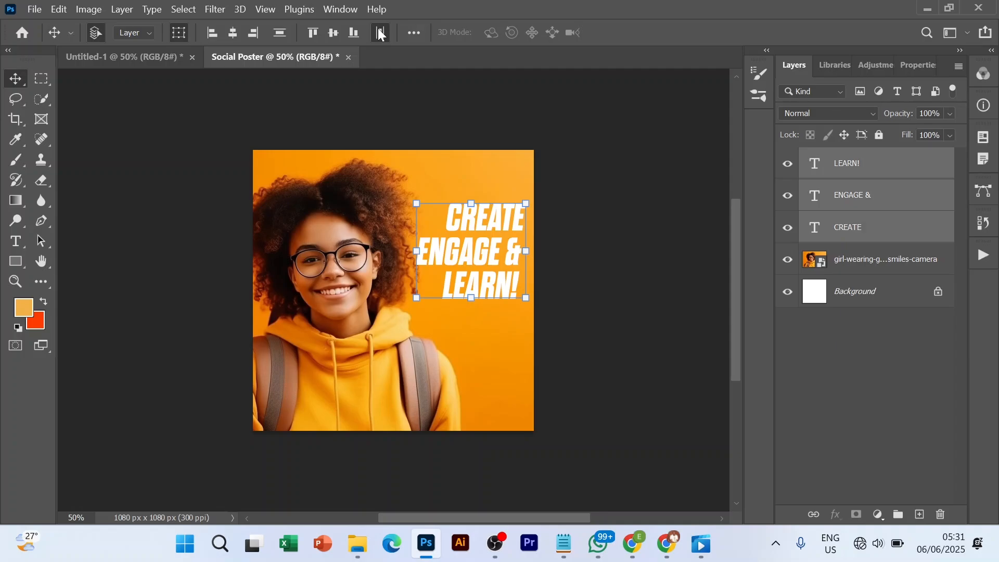
click(381, 34)
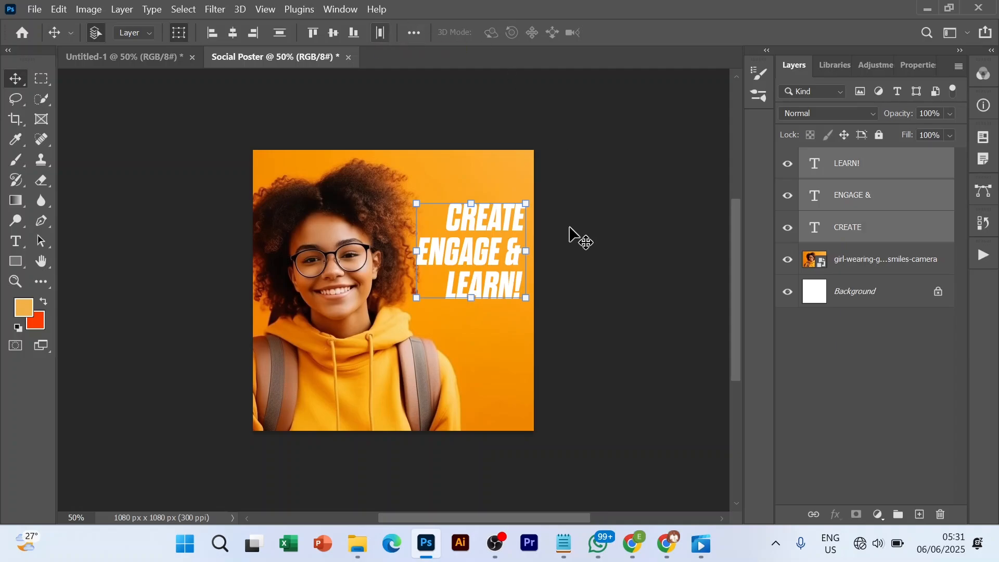
click(828, 374)
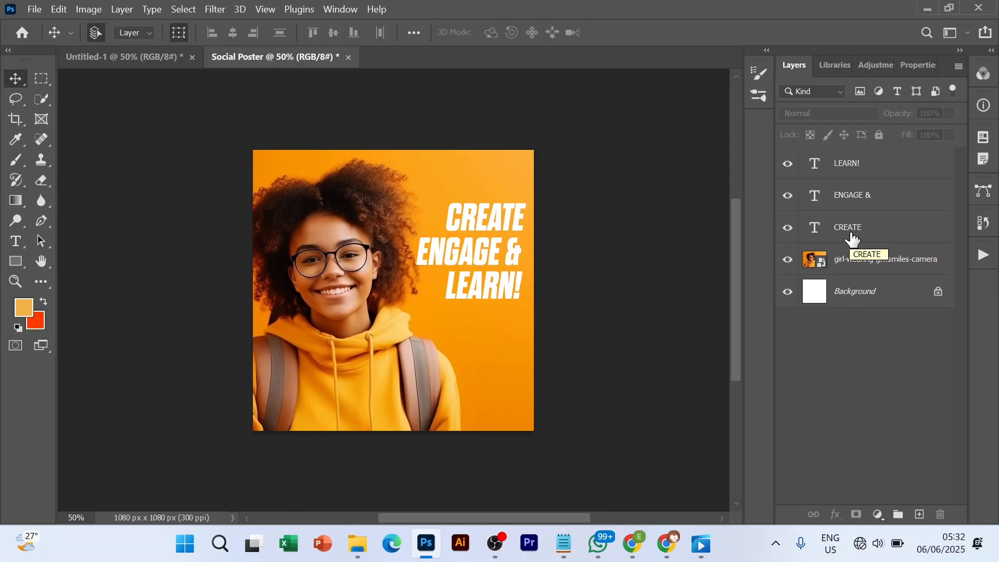
Reorder the headline layers so "CREATE" is on top, followed by "ENGAGE &" and "LEARN!".
drag(852, 240, 849, 163)
drag(850, 162, 850, 163)
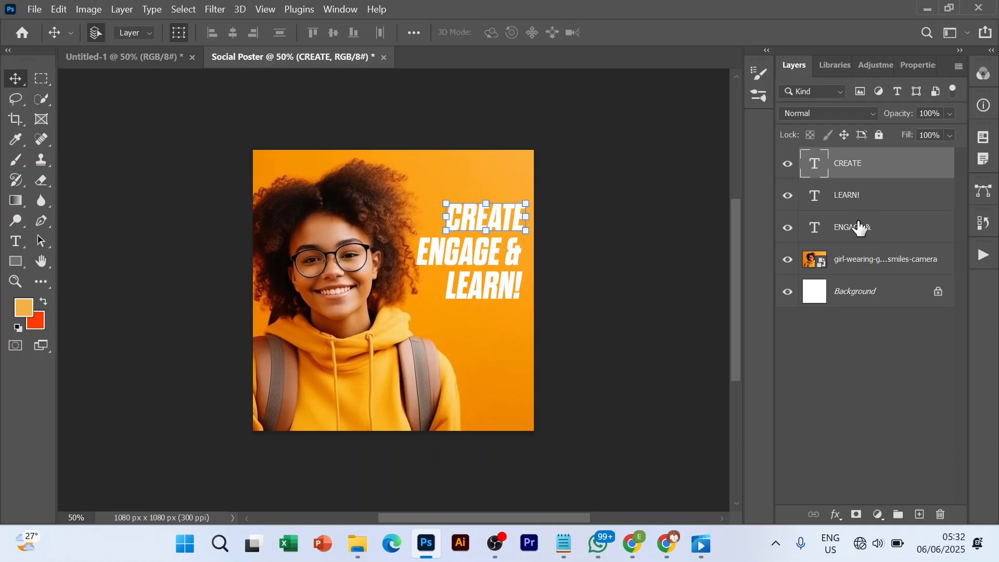
drag(859, 227, 853, 208)
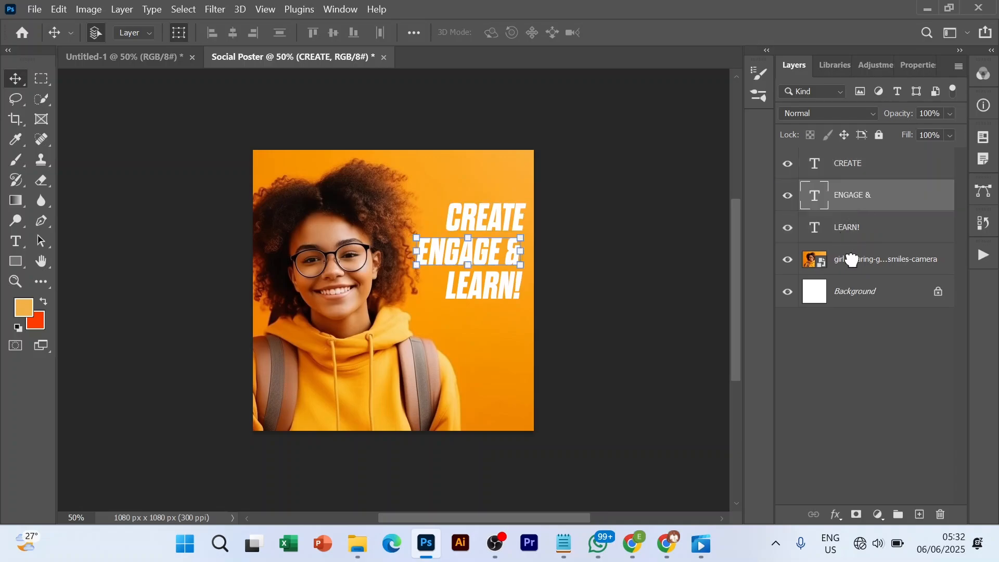
click(867, 373)
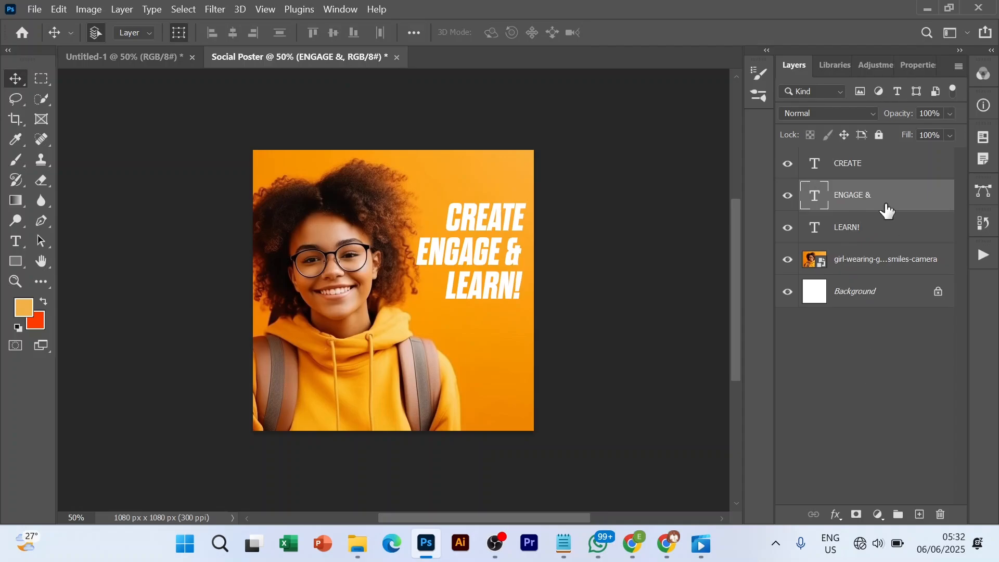
Add a brown (7b4204) Drop Shadow to "CREATE" with Normal blending, 54% opacity, 90° angle, 41 px distance, 1% spread, 27 px size and 3% noise.
click(874, 175)
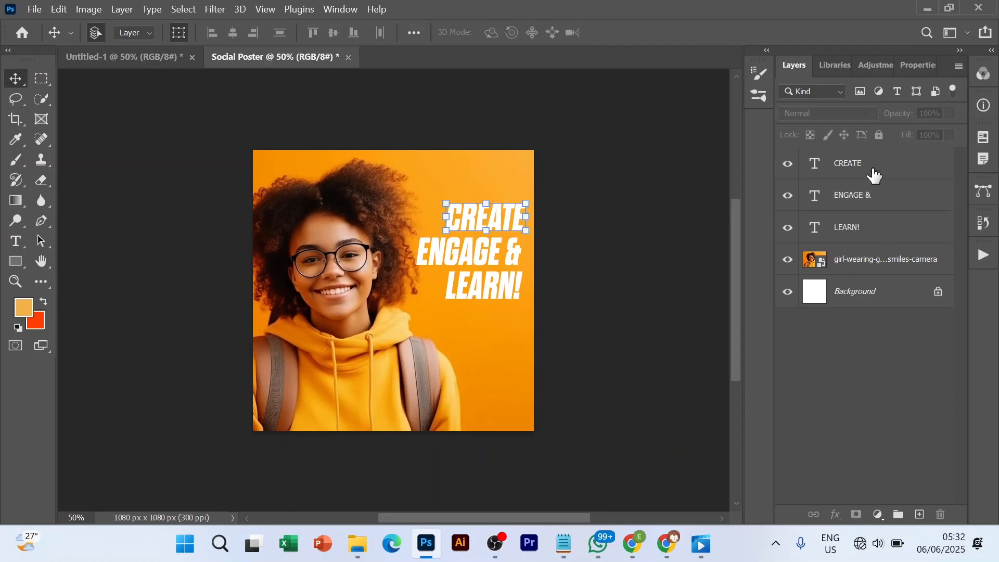
click(836, 515)
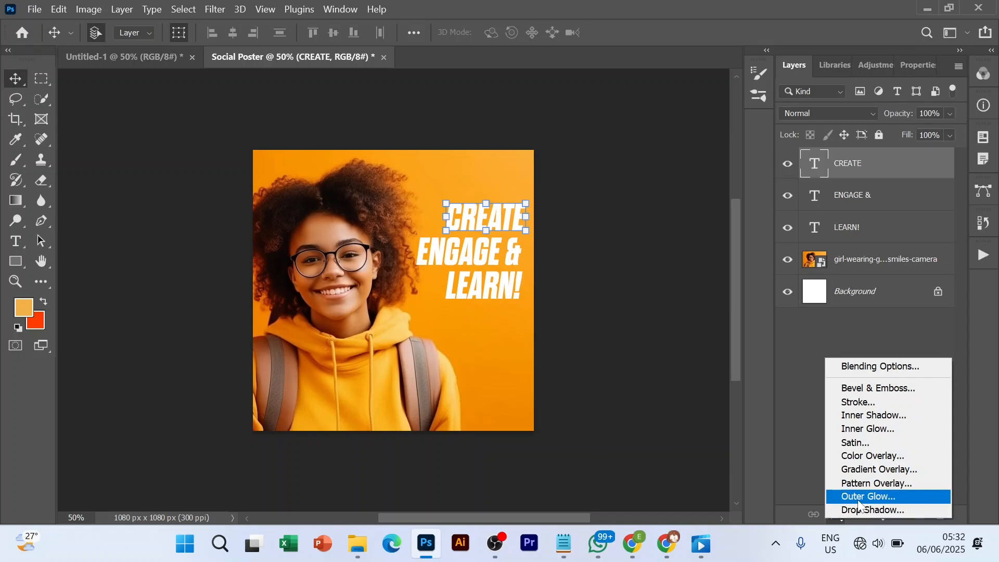
click(860, 510)
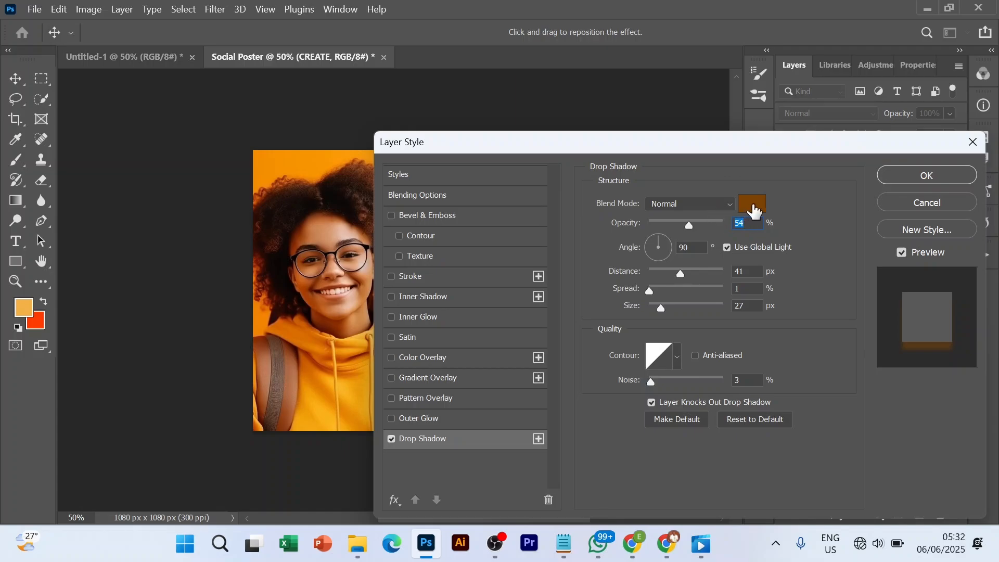
click(752, 204)
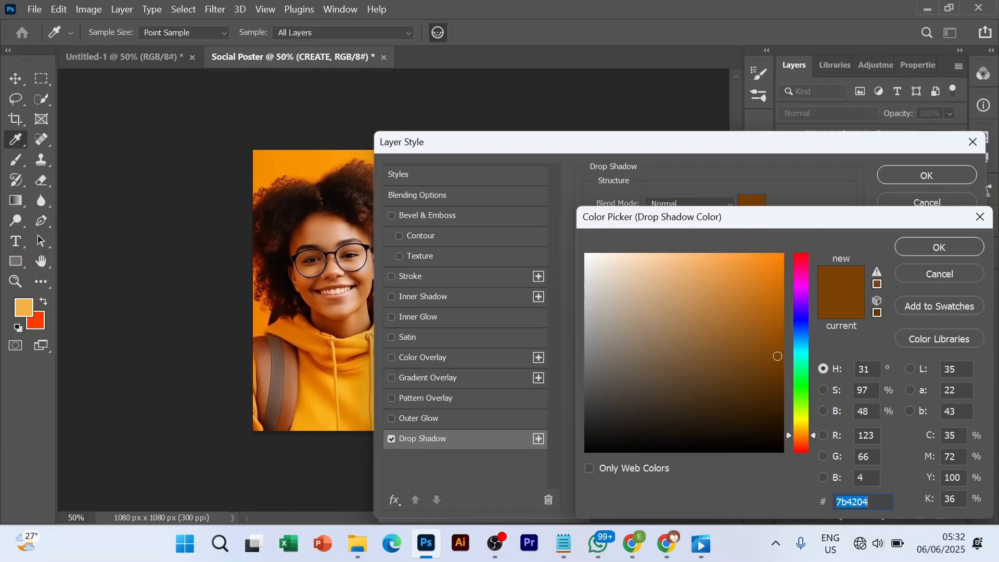
click(924, 252)
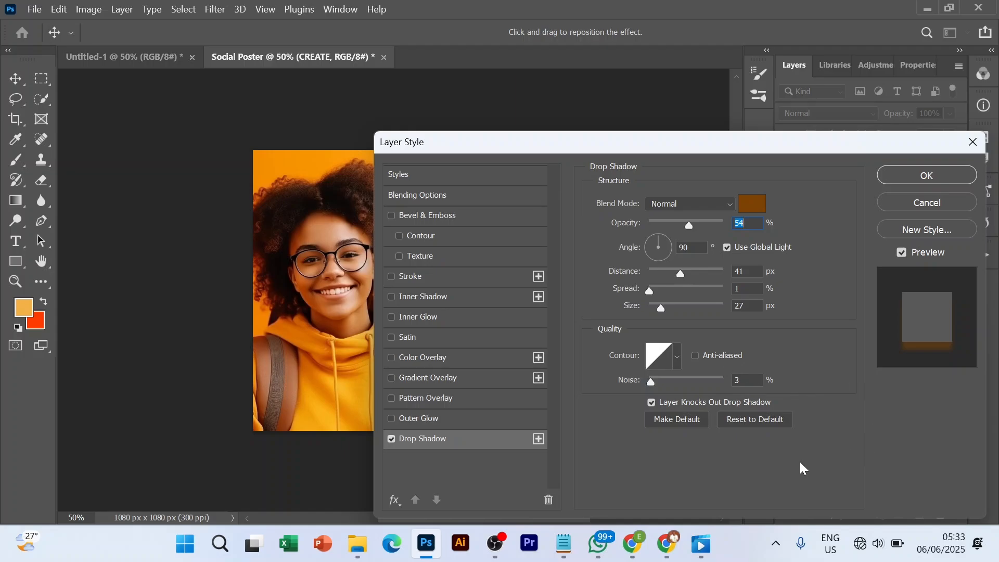
click(930, 173)
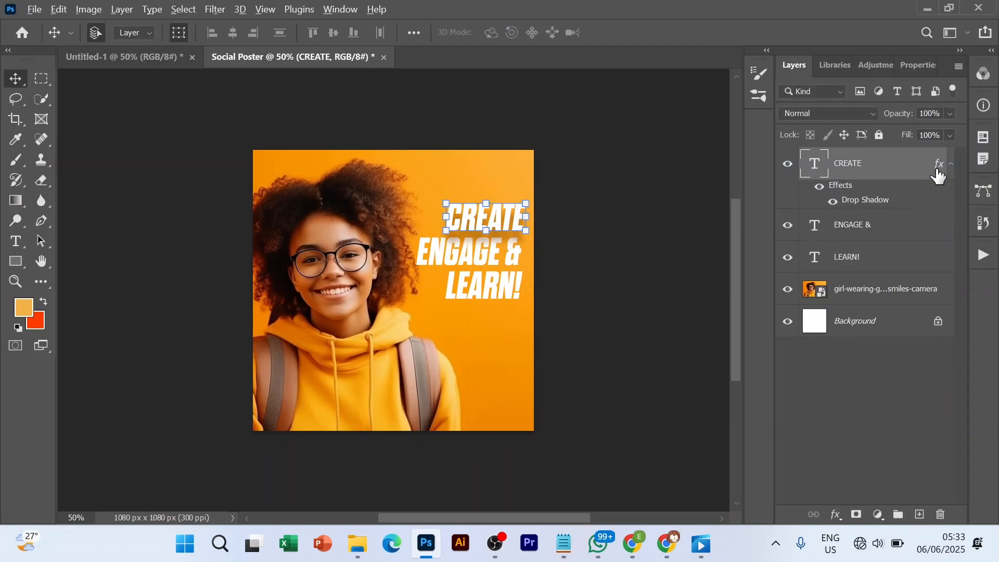
Copy the Drop Shadow effect from "CREATE" to the "ENGAGE &" and "LEARN!" text layers.
drag(938, 170, 931, 227)
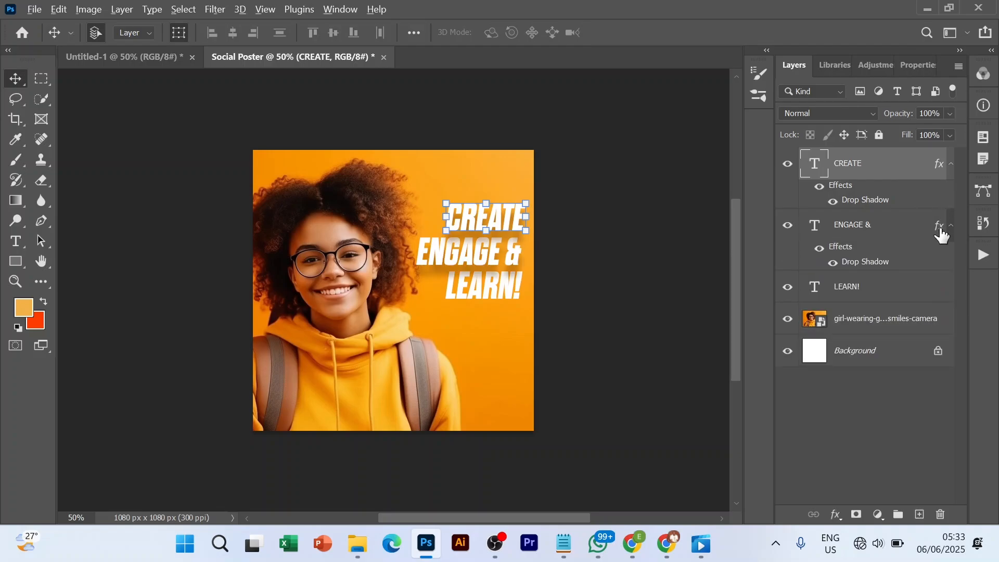
drag(942, 235, 934, 292)
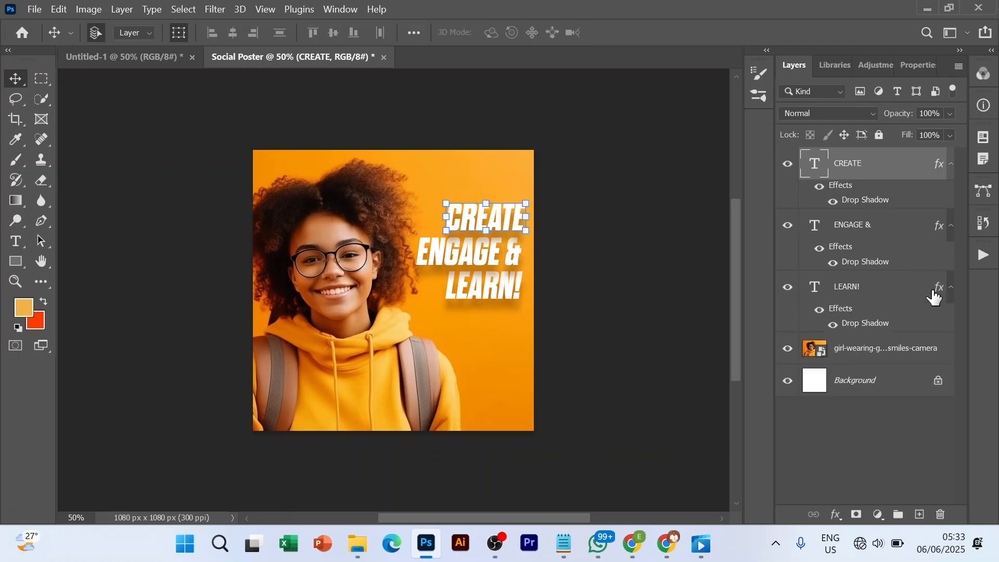
click(646, 255)
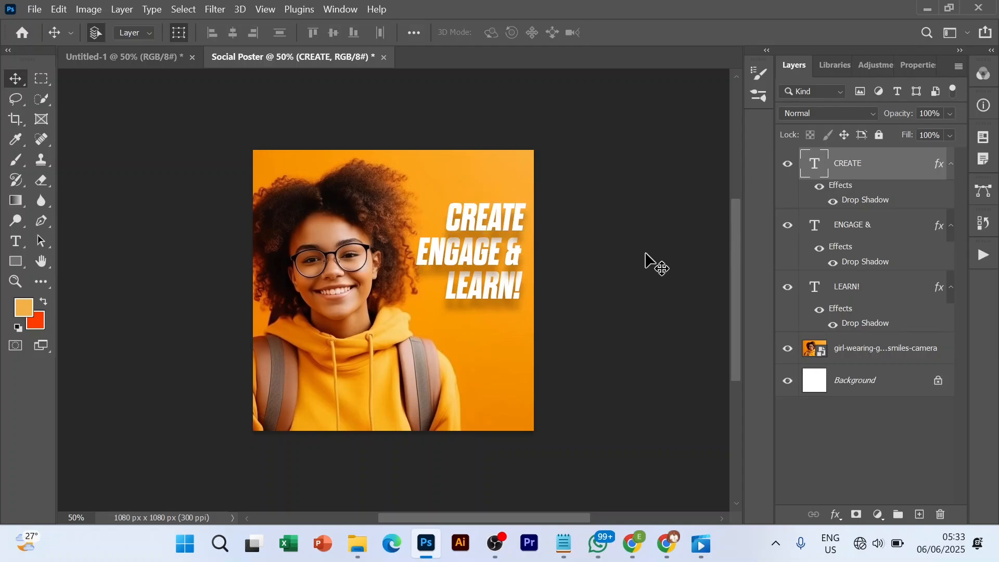
click(646, 255)
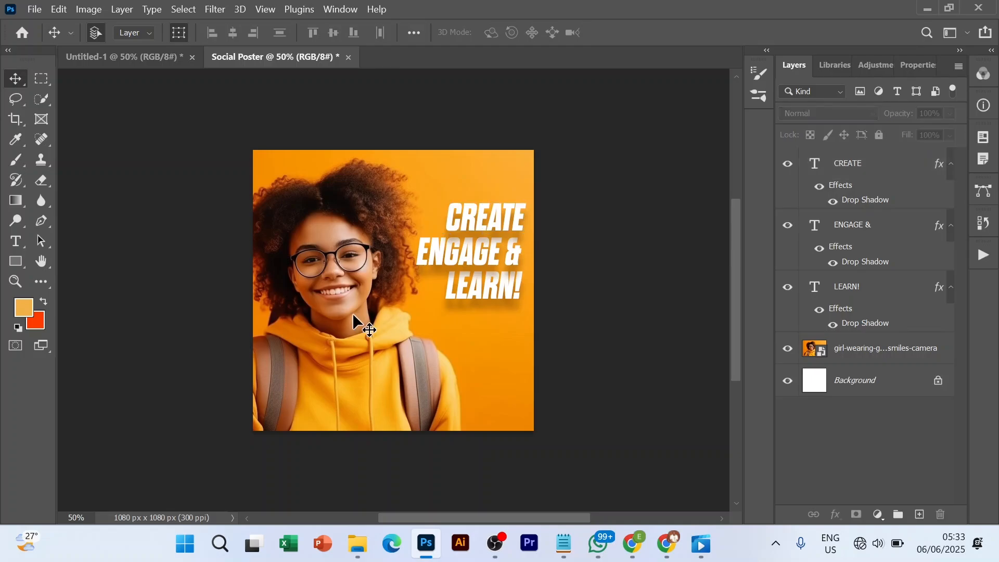
Select the layer with the girl's photo and lock it completely.
key(t)
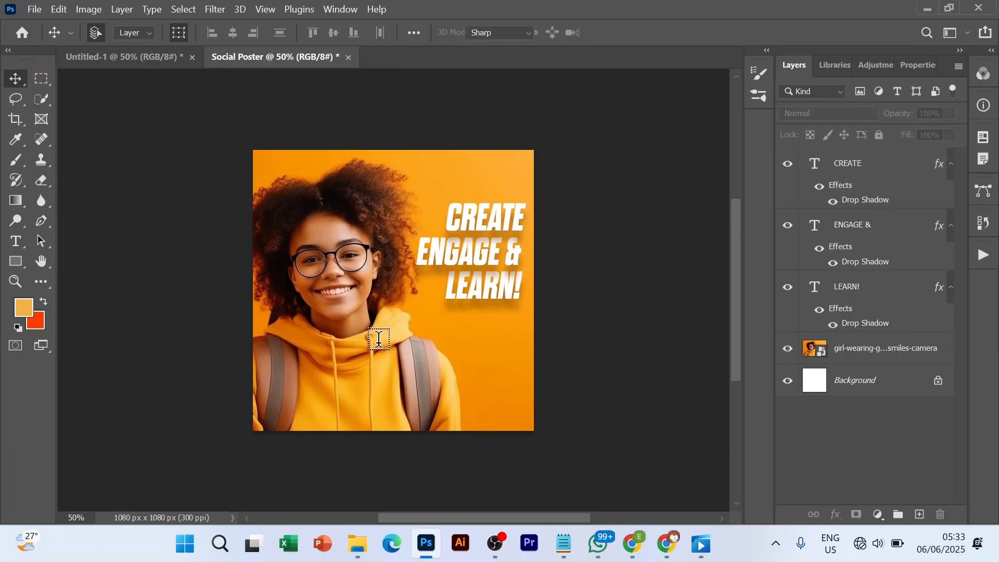
click(384, 358)
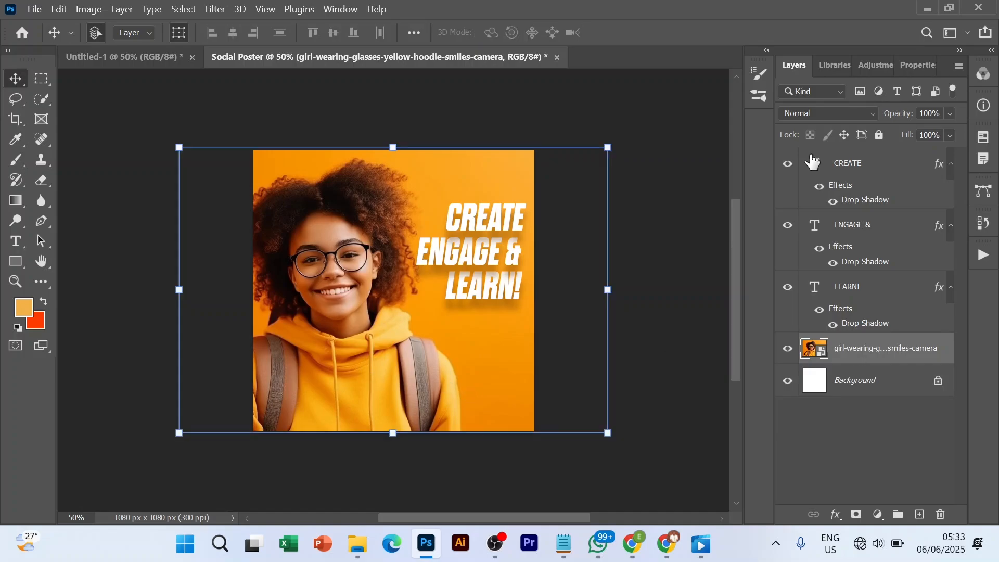
click(878, 136)
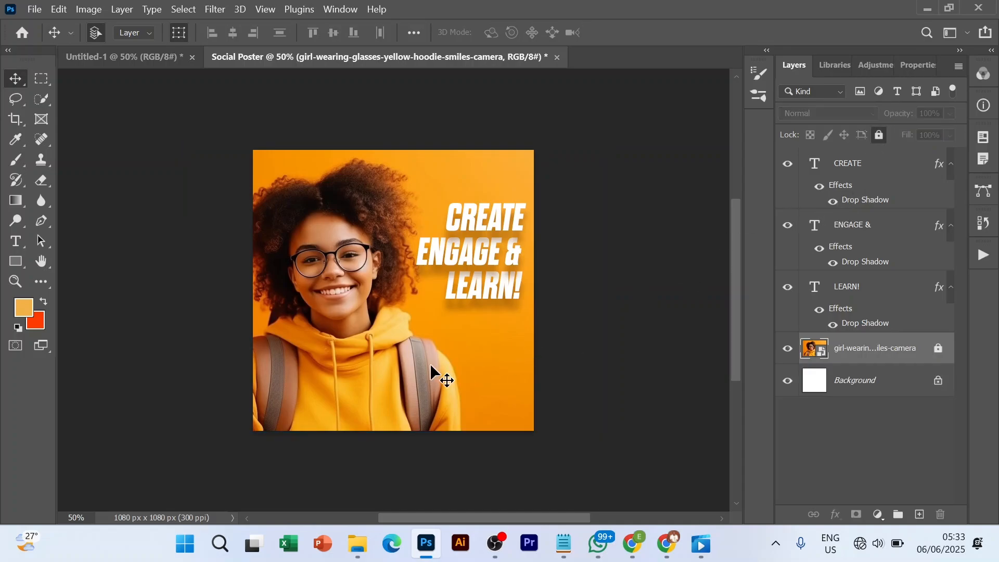
Add the white text "INSPIRATIONAL QUOTE" below the headline in Dharma Gothic E ExBold Italic at 12 pt.
key(t)
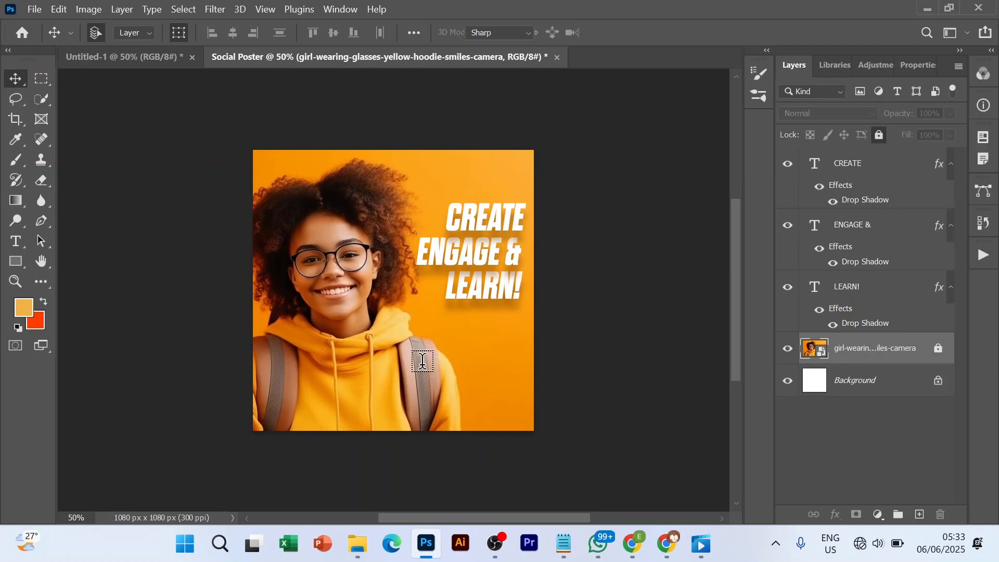
click(369, 356)
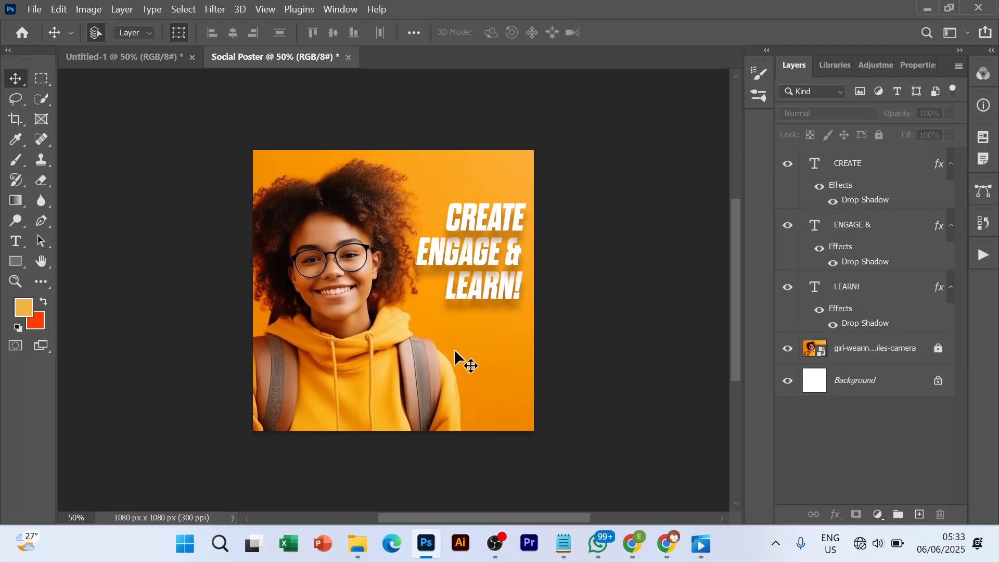
key(t)
click(400, 359)
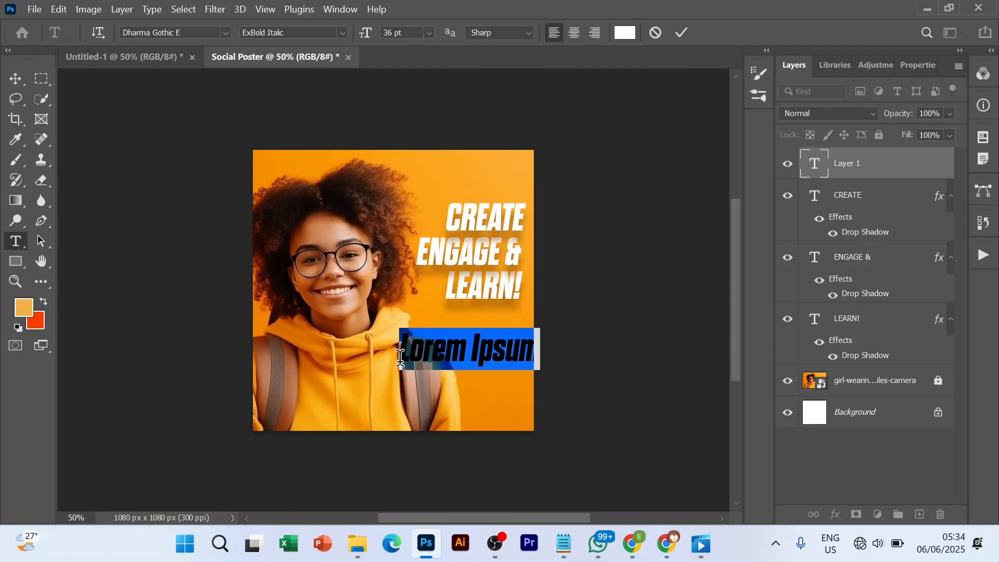
text(INSPIRATION)
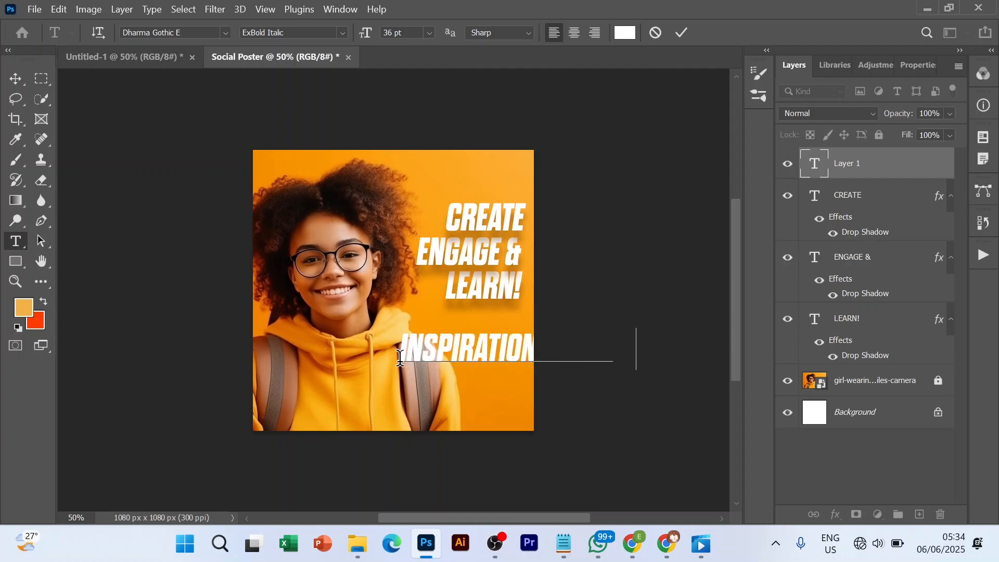
key(ctrl+a)
click(430, 34)
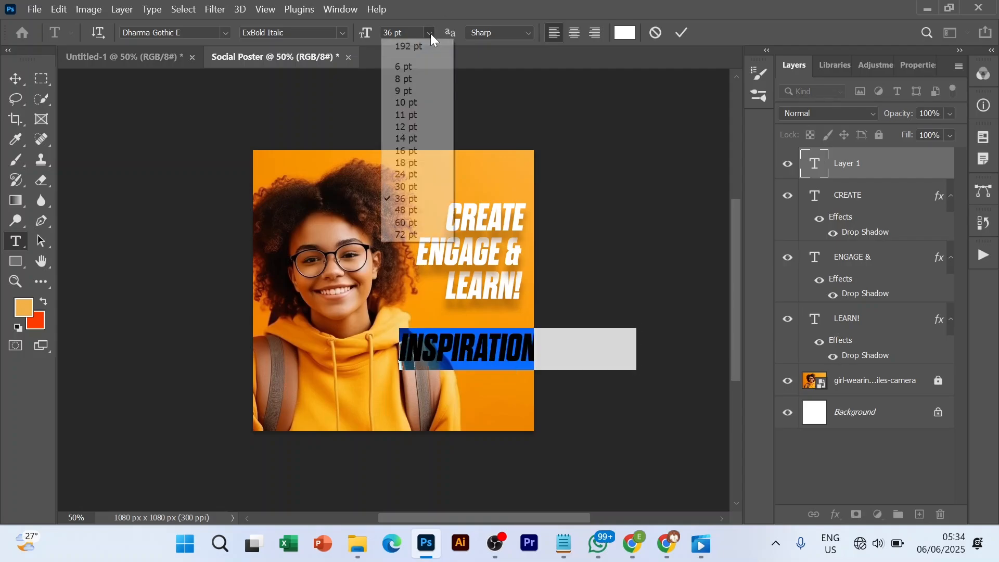
click(409, 128)
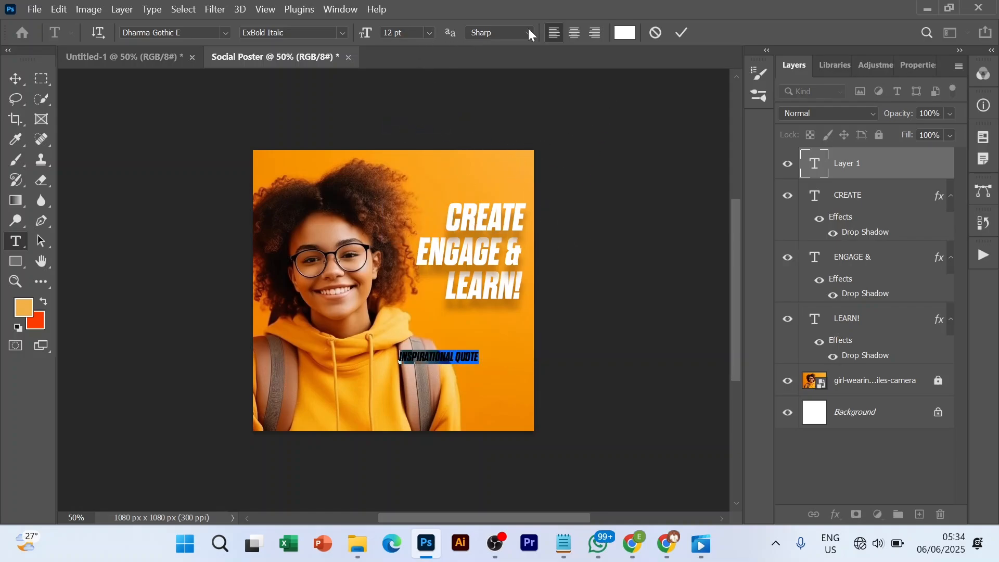
click(683, 32)
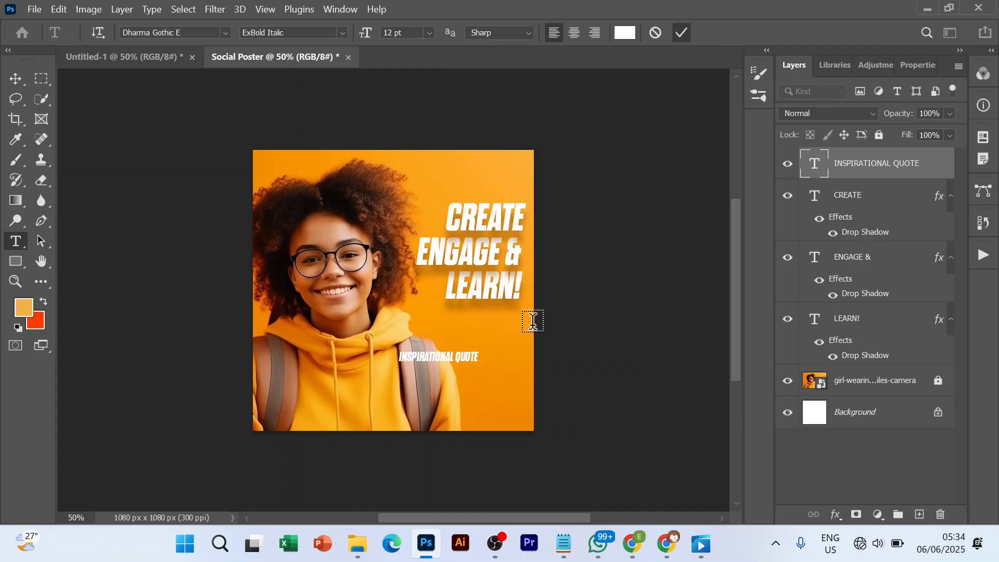
key(v)
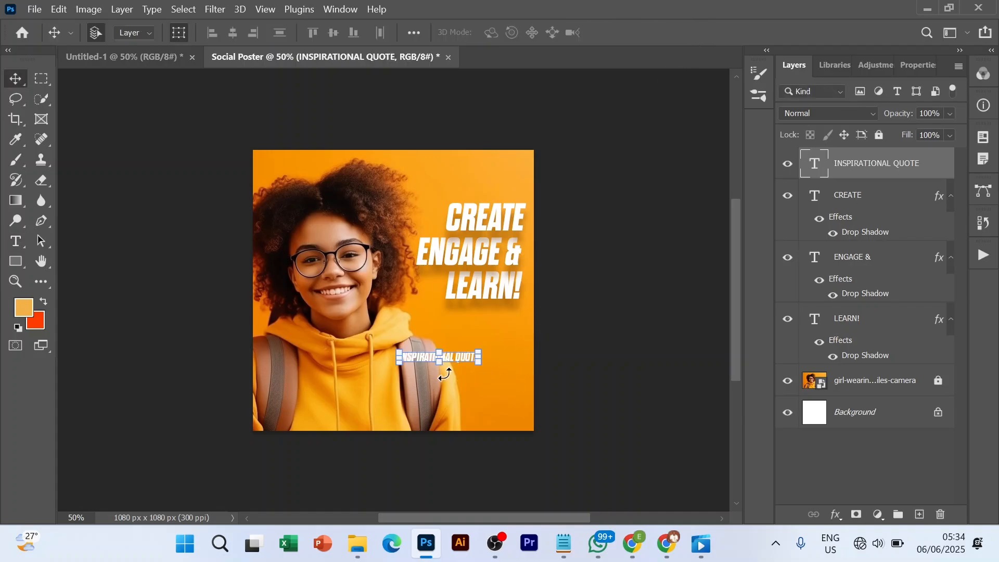
Move the "INSPIRATIONAL QUOTE" text directly above "CREATE" and scale it to 91.5%.
drag(438, 359, 449, 196)
key(ctrl+t)
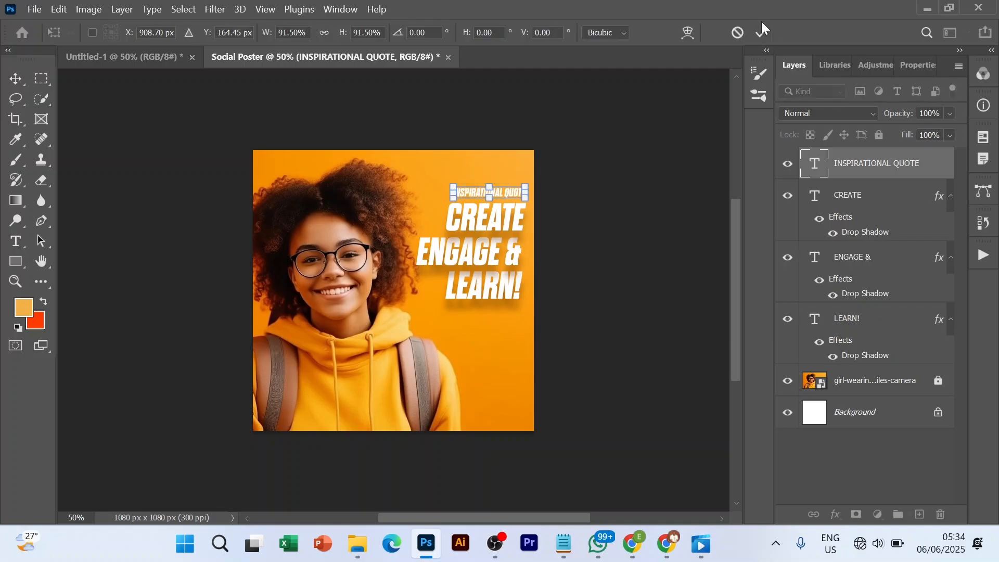
click(762, 33)
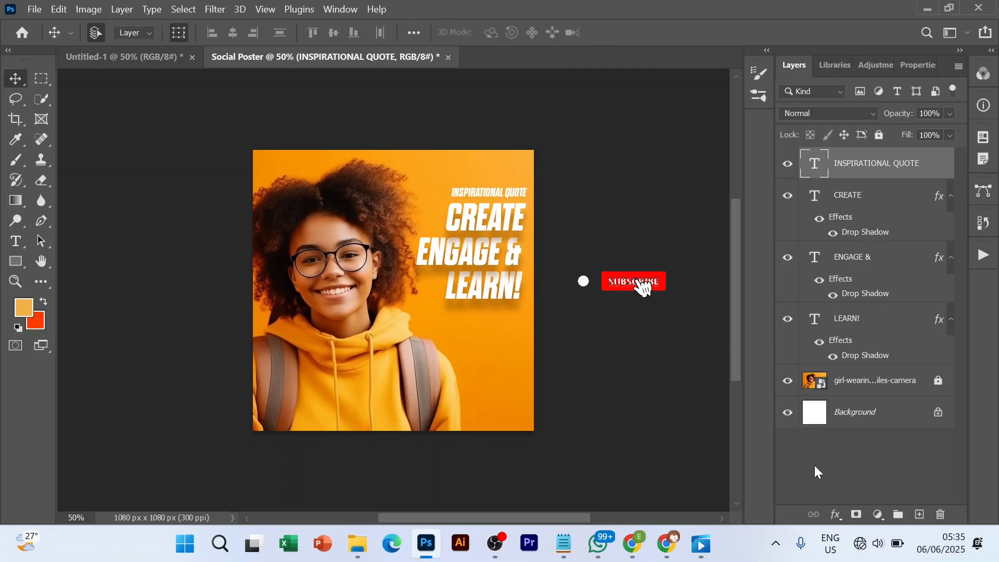
click(815, 465)
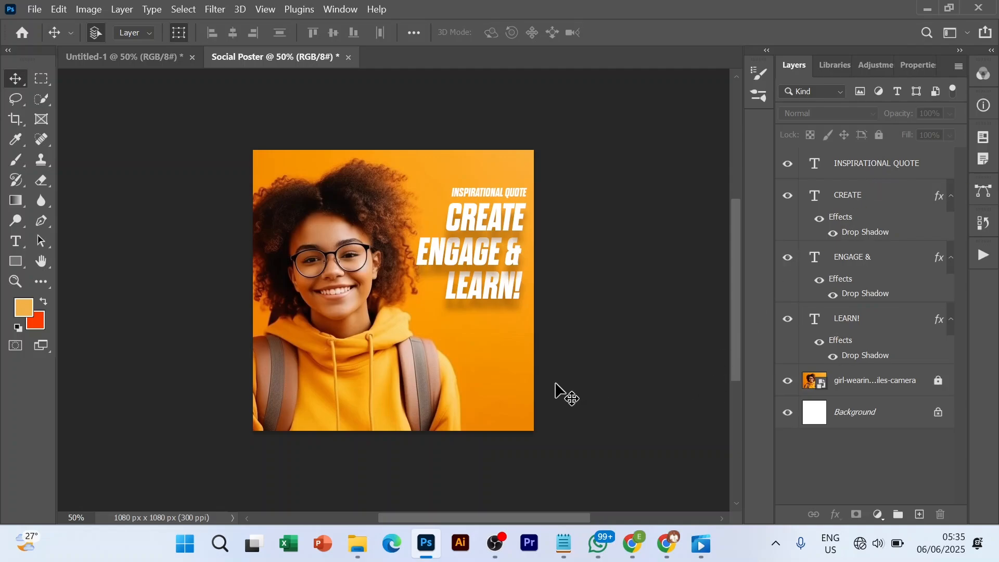
Add the text "Plum Digital Concepts" over the girl's hoodie in Signamaestro Regular at 12 pt.
key(t)
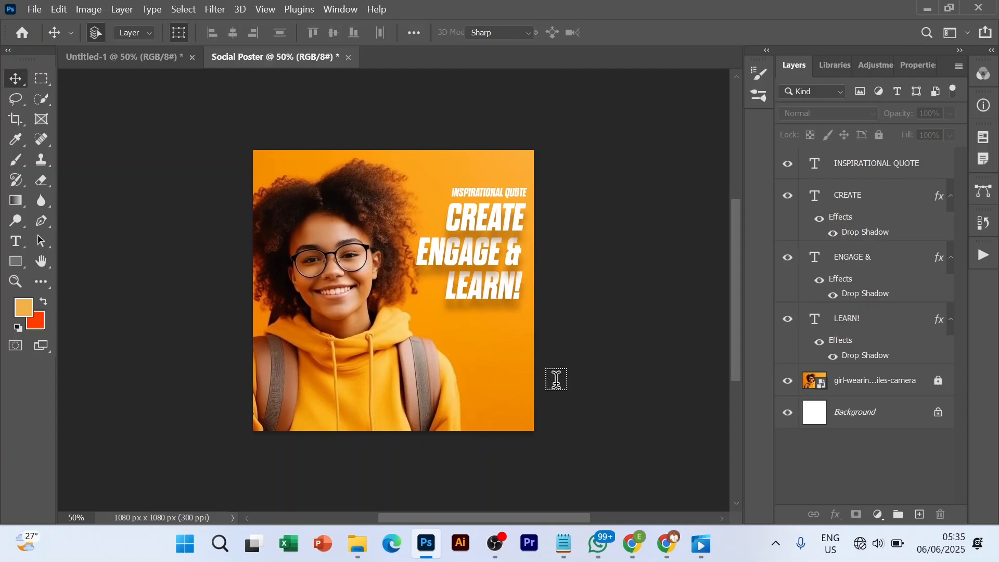
click(356, 364)
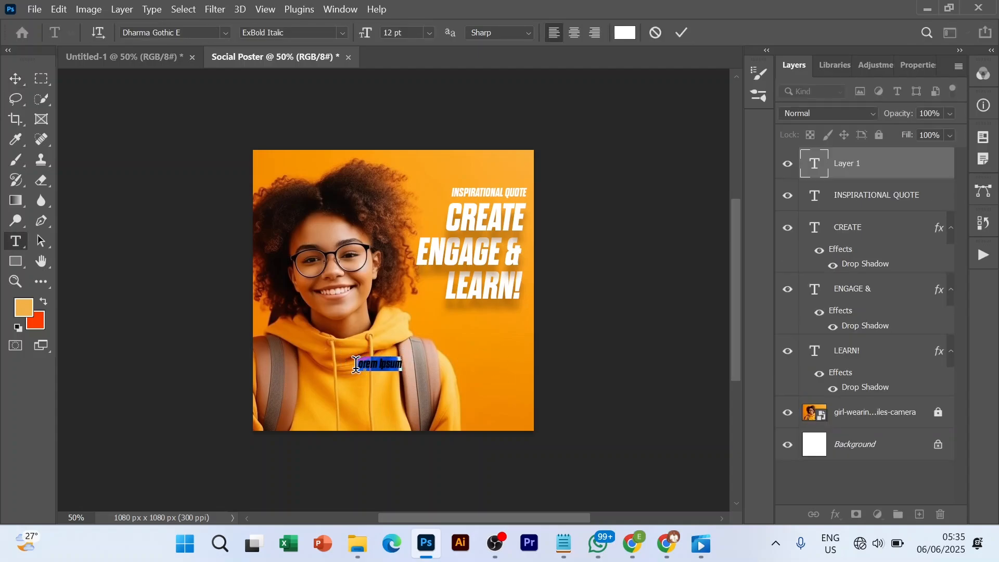
text(Plum Digital C)
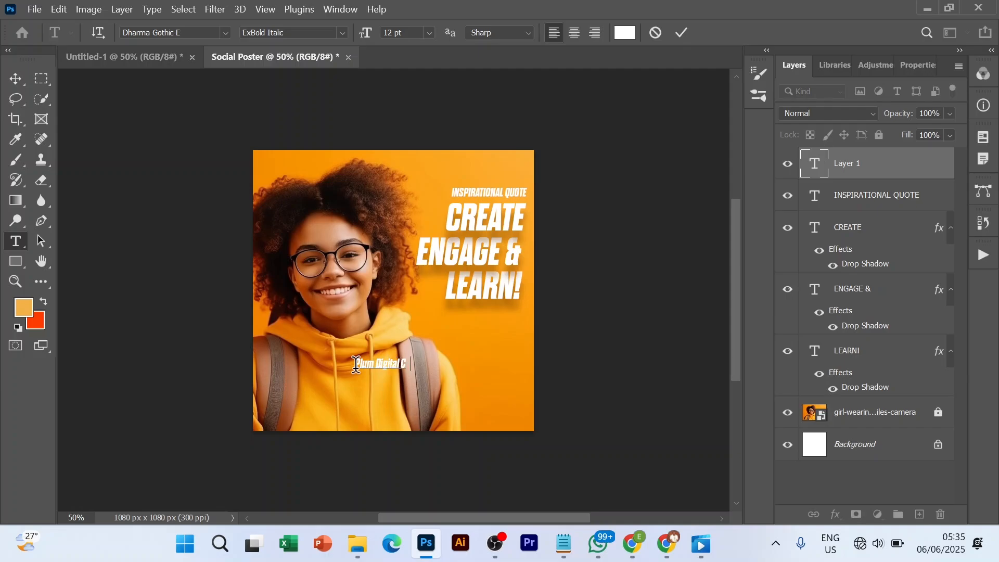
text(oncepts)
key(ctrl+a)
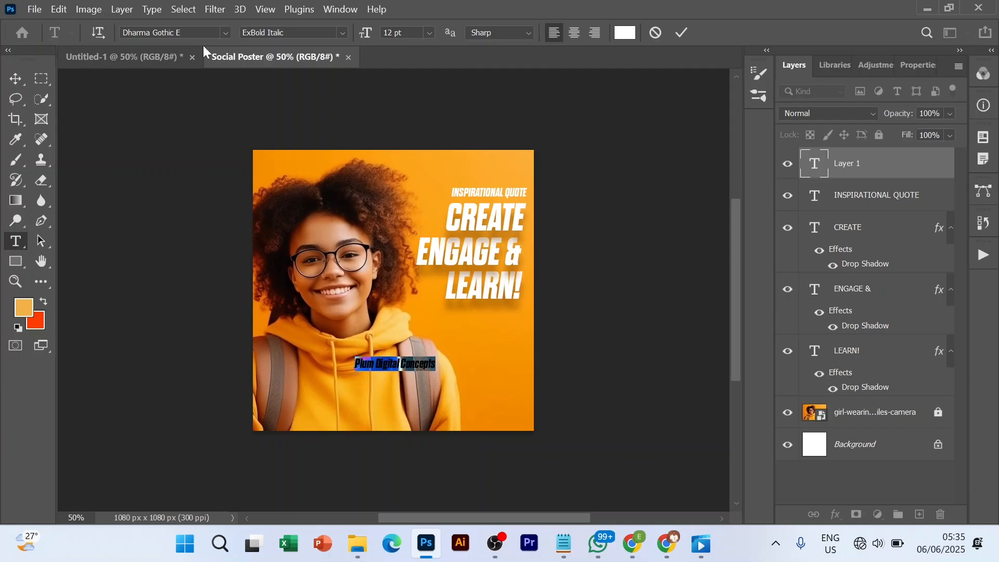
click(228, 31)
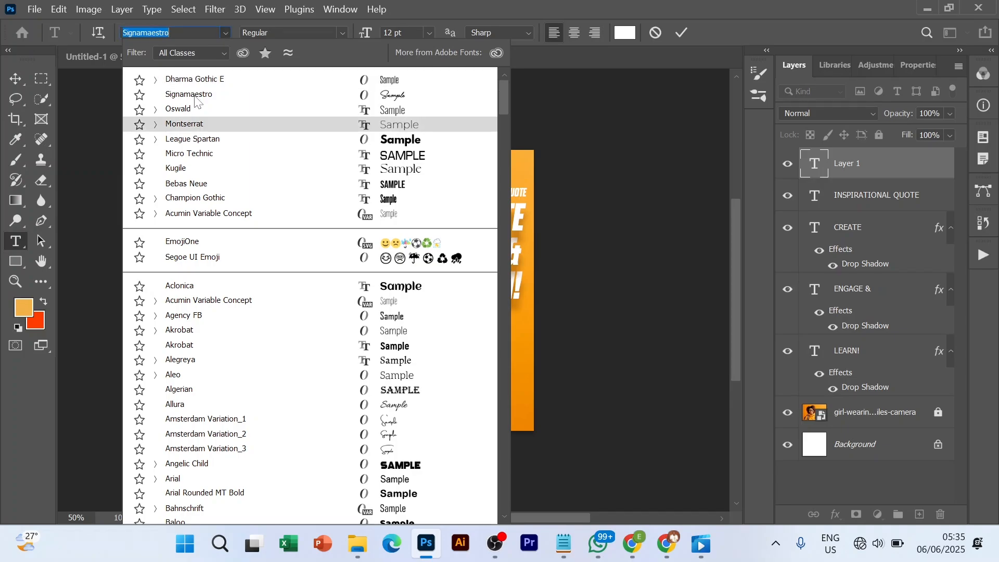
click(193, 95)
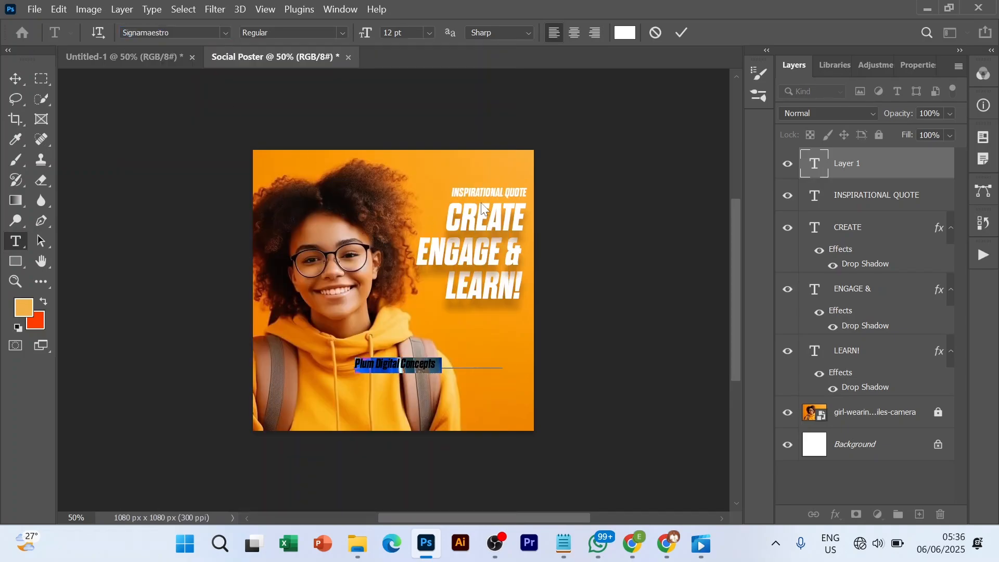
click(414, 168)
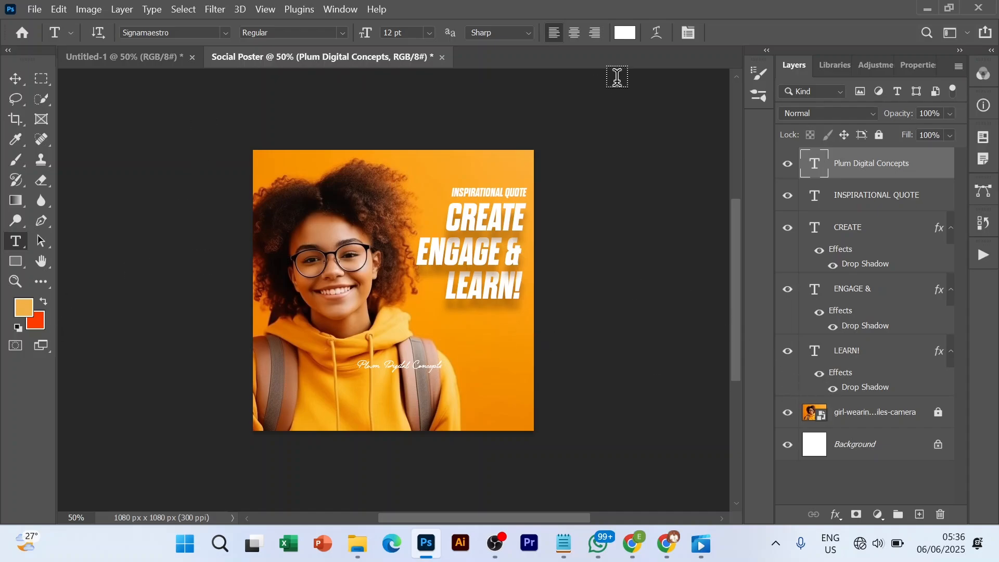
Recolor the "Plum Digital Concepts" text with the orange-red background color ff3c00.
click(624, 34)
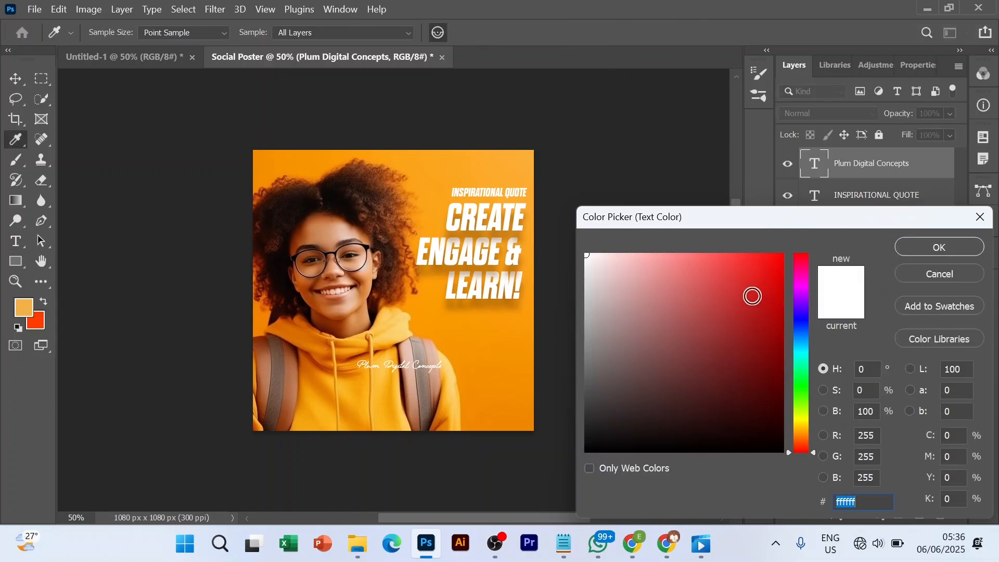
click(42, 323)
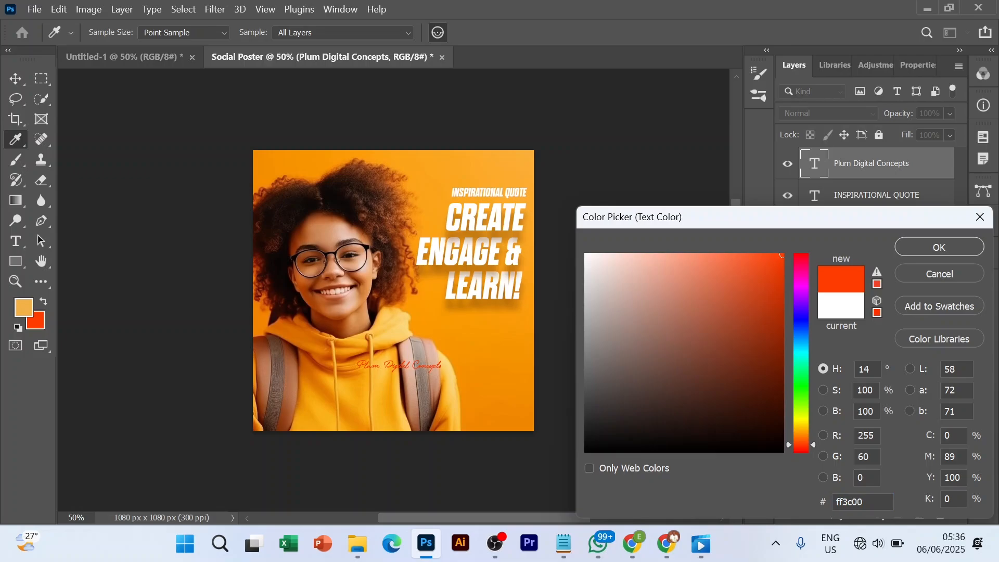
click(954, 248)
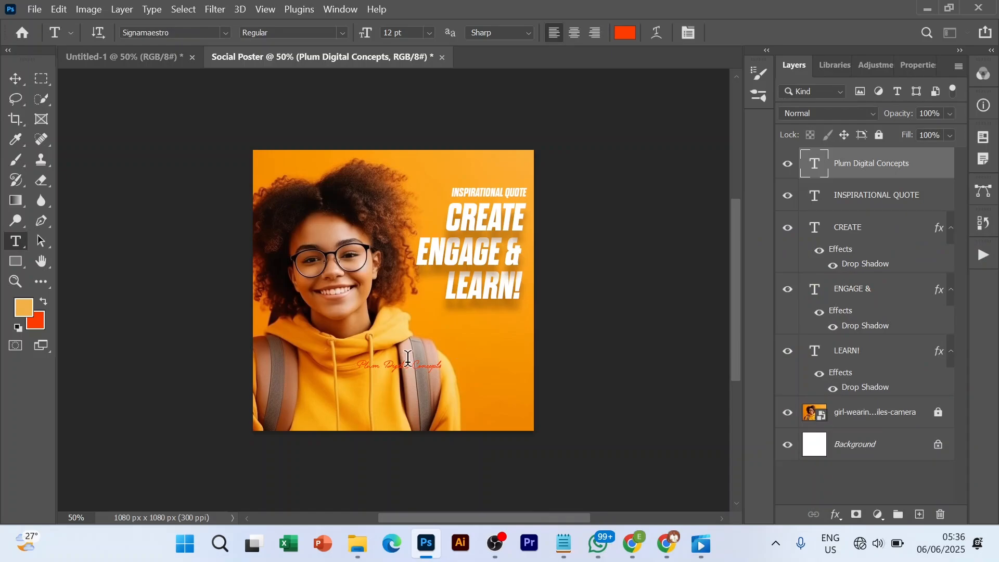
Scale the "Plum Digital Concepts" text to about 151% and position it below "LEARN!".
key(v)
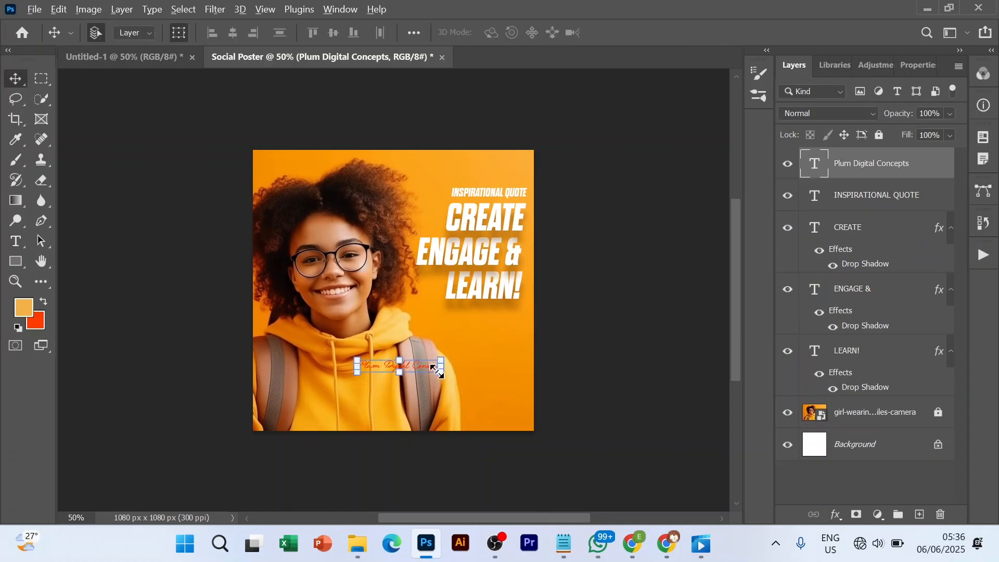
drag(437, 371, 478, 366)
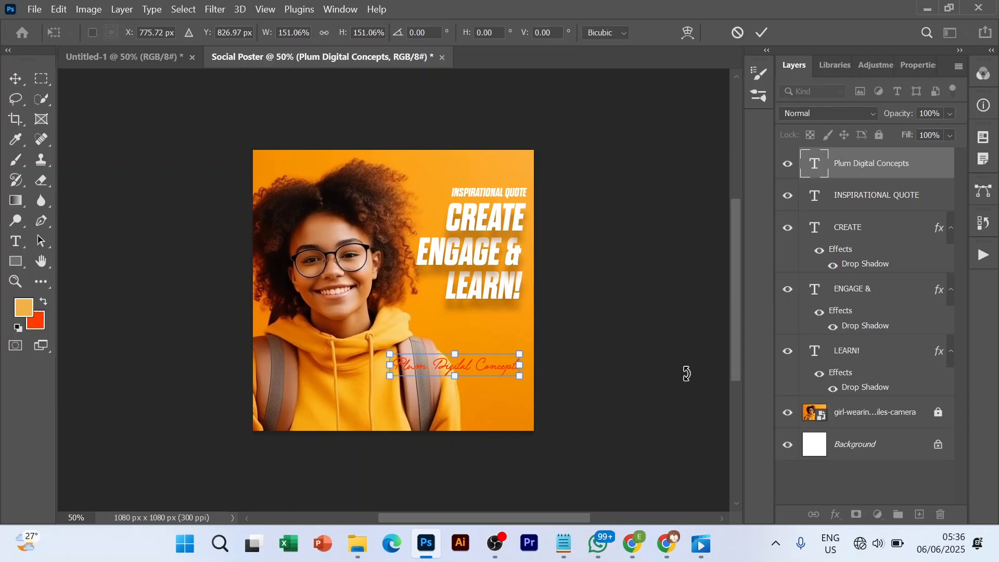
key(Return)
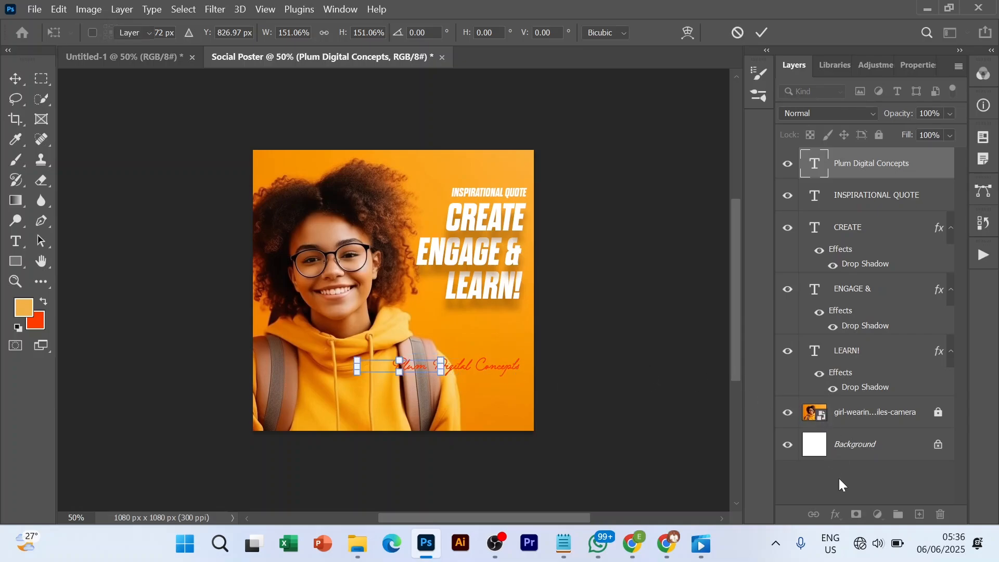
click(607, 192)
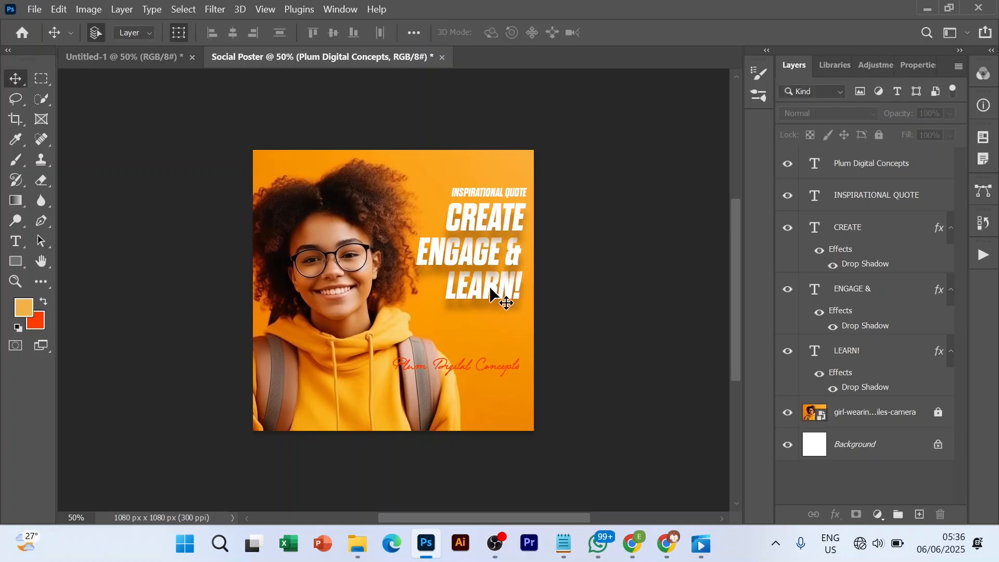
Move the quote line and the three headline layers down together, and shift "Plum Digital Concepts" slightly lower beneath them.
click(862, 200)
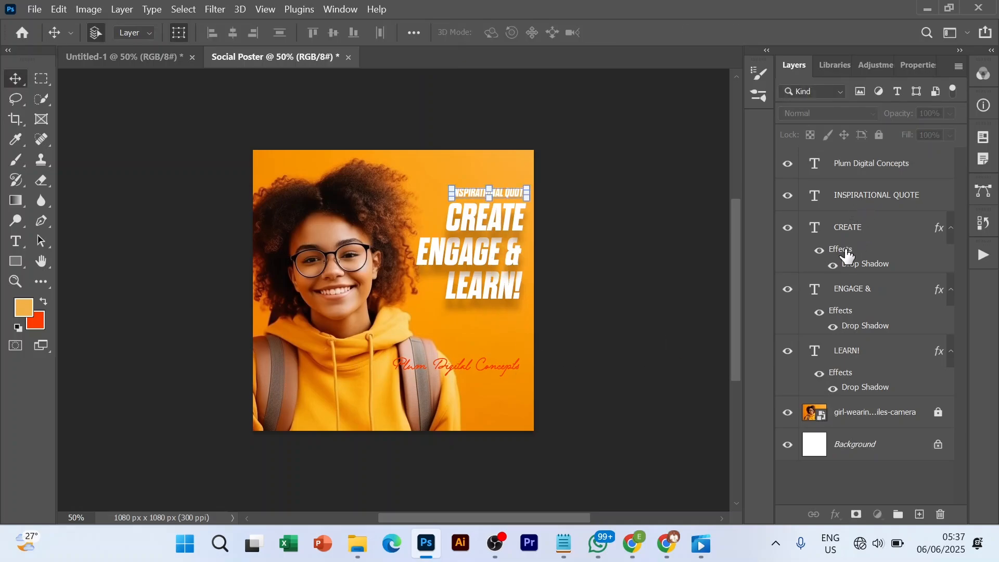
shift+click(851, 354)
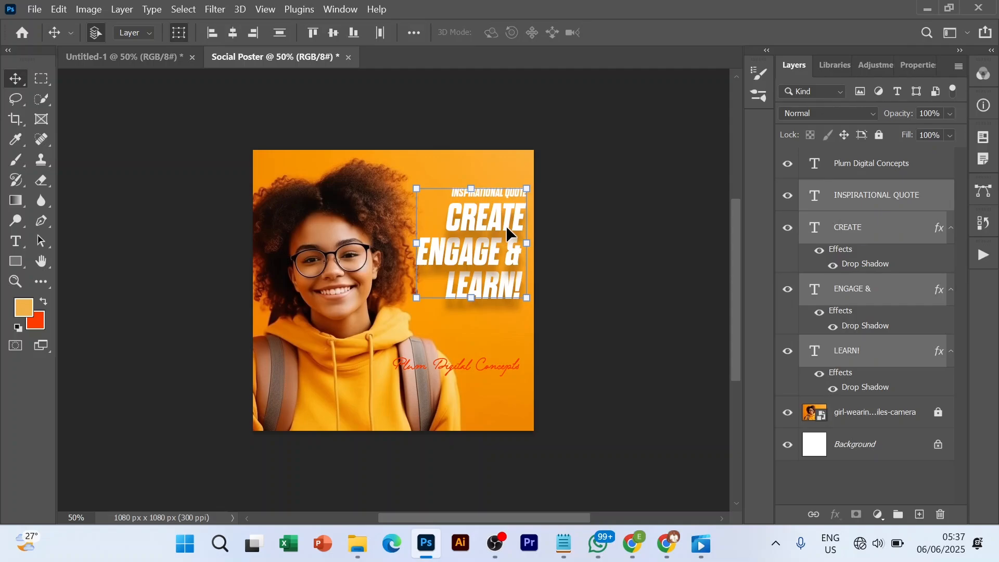
drag(506, 227, 503, 261)
click(503, 373)
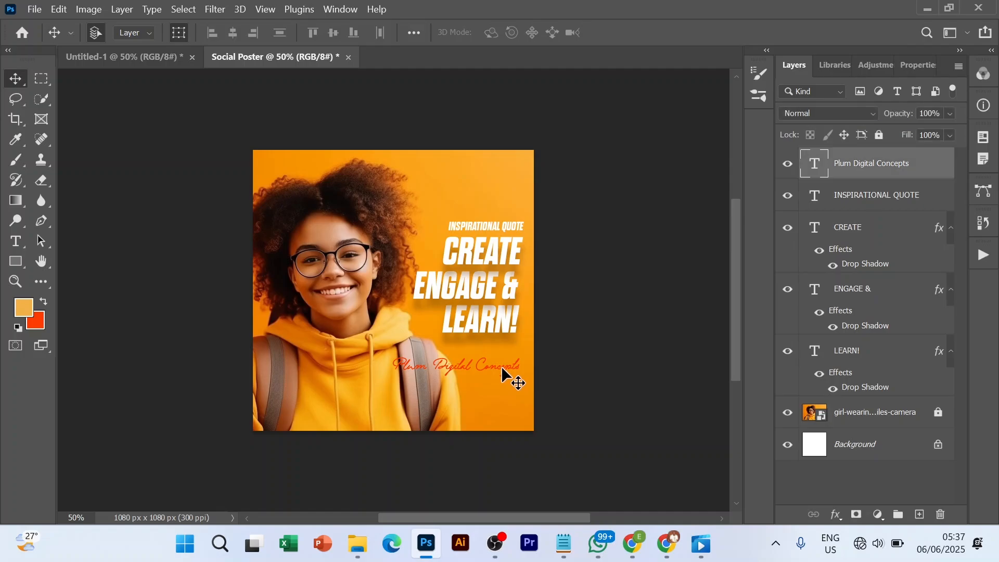
drag(502, 367, 501, 370)
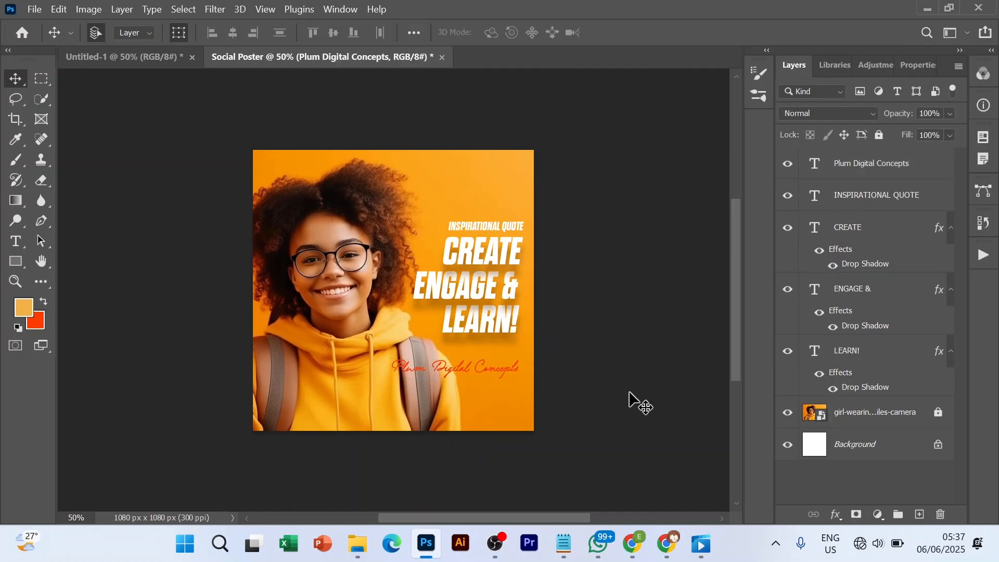
click(629, 401)
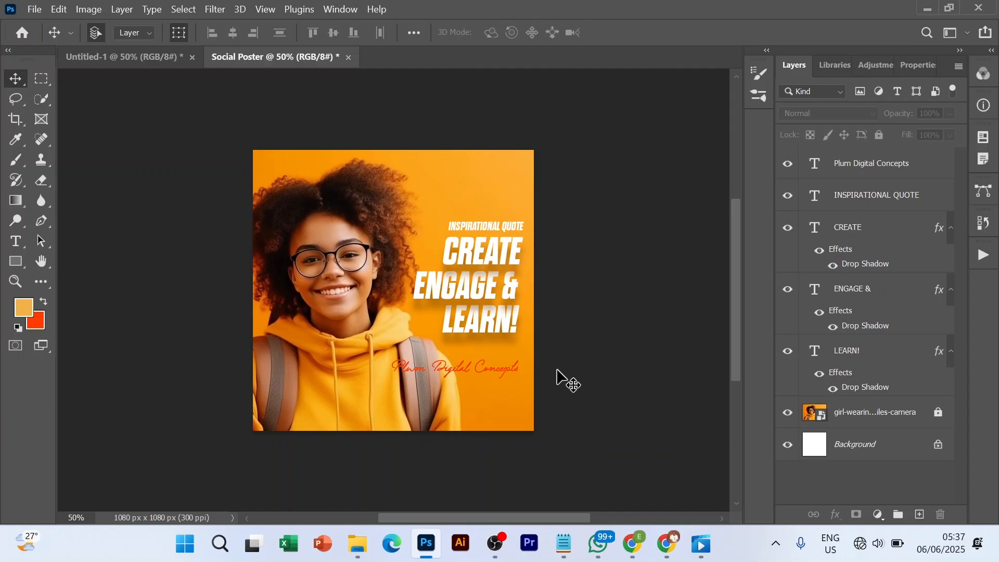
Place the Flare02 image along the poster's left edge at full canvas height and set its blending mode to Screen.
click(362, 546)
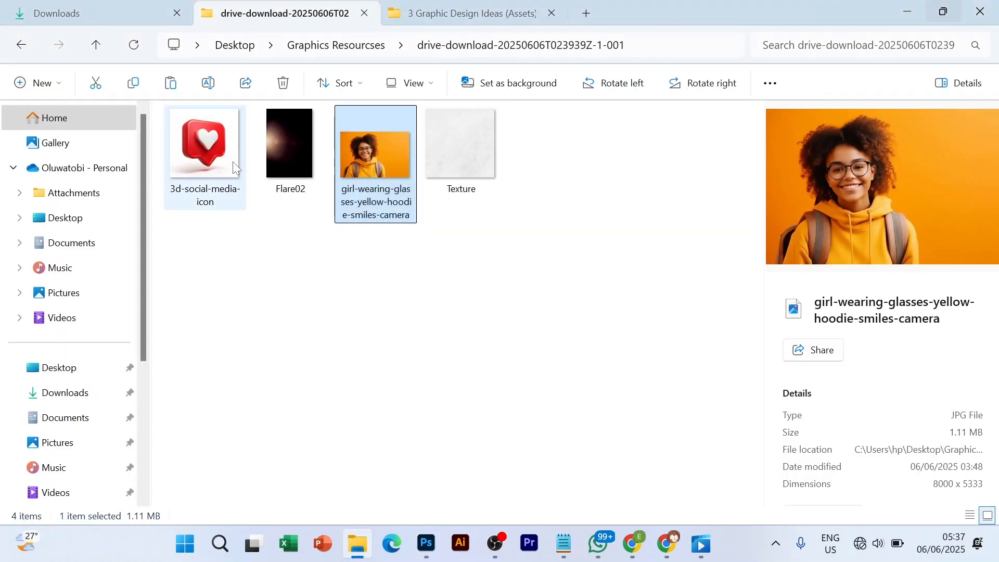
click(273, 151)
drag(475, 368, 301, 290)
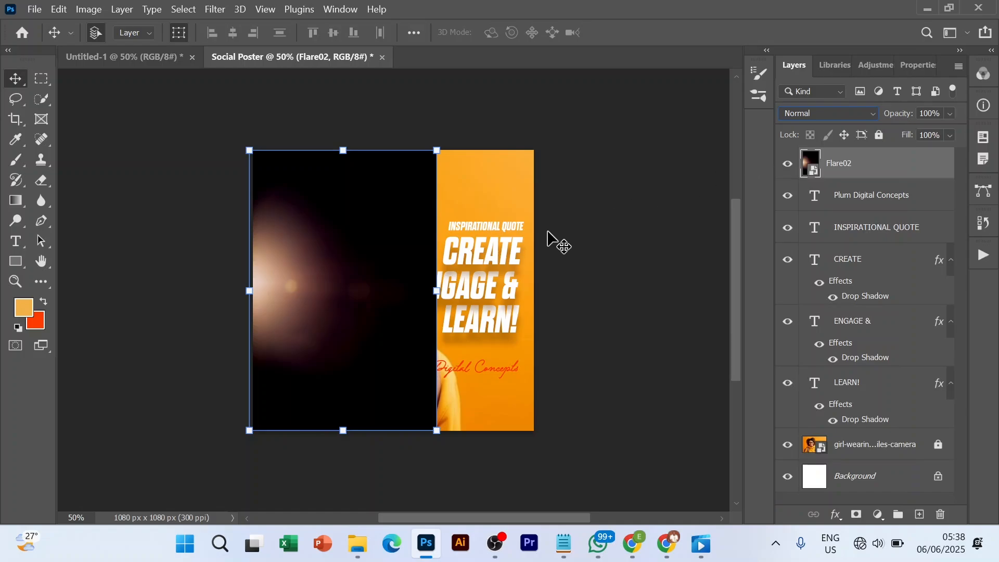
click(873, 117)
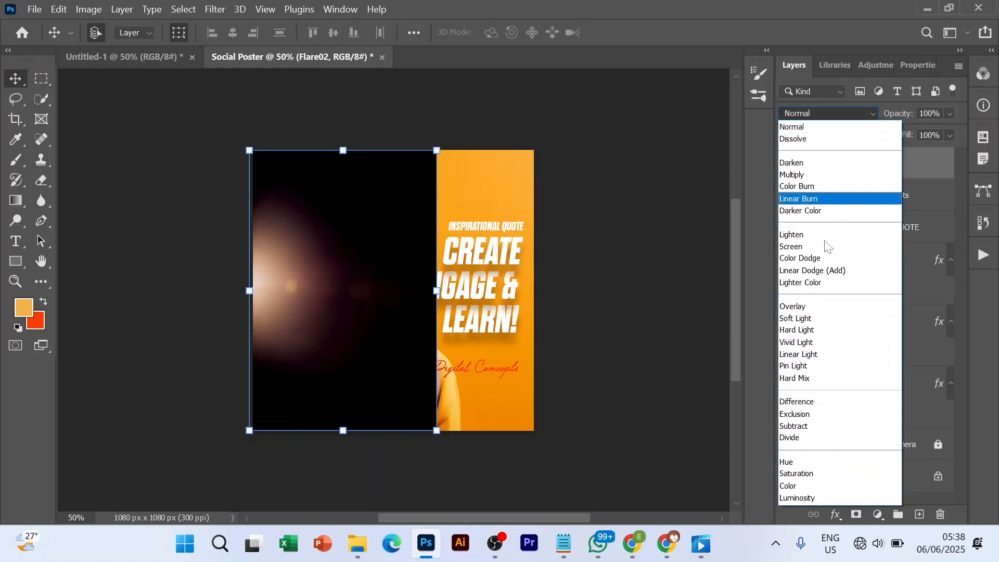
click(800, 245)
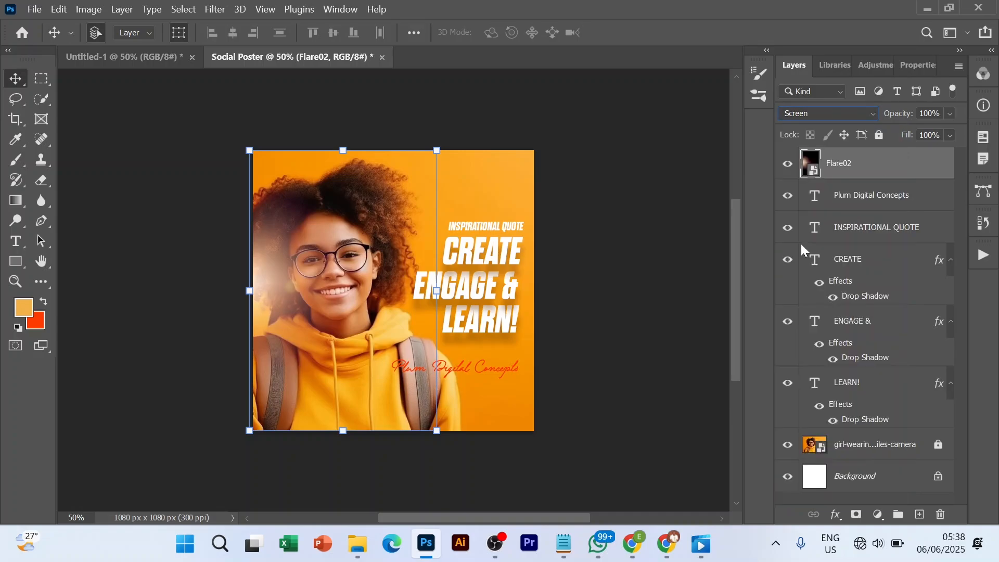
Group the five text layers from "Plum Digital Concepts" to "LEARN!" and name the group "Text".
click(868, 201)
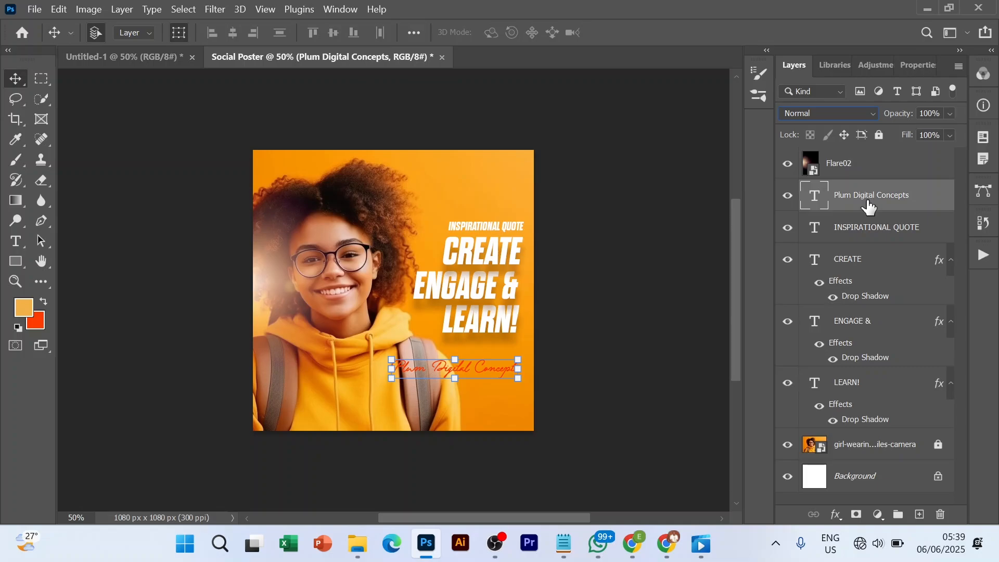
shift+click(888, 409)
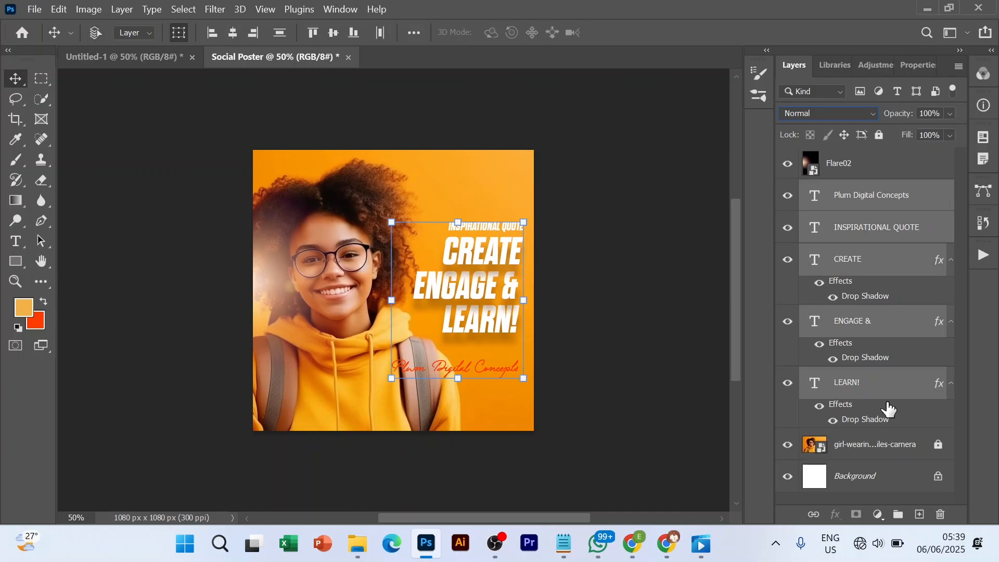
key(ctrl+g)
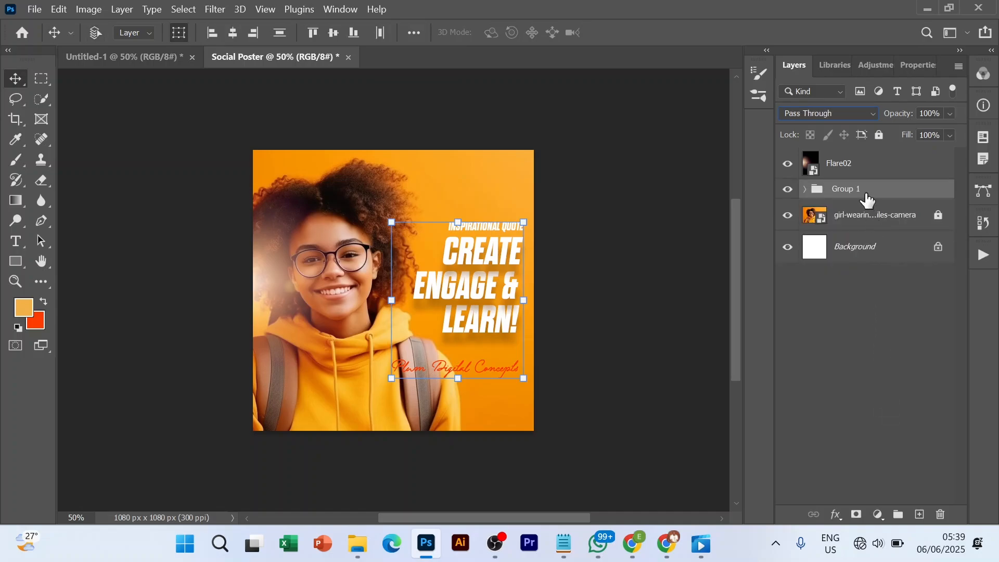
double_click(851, 193)
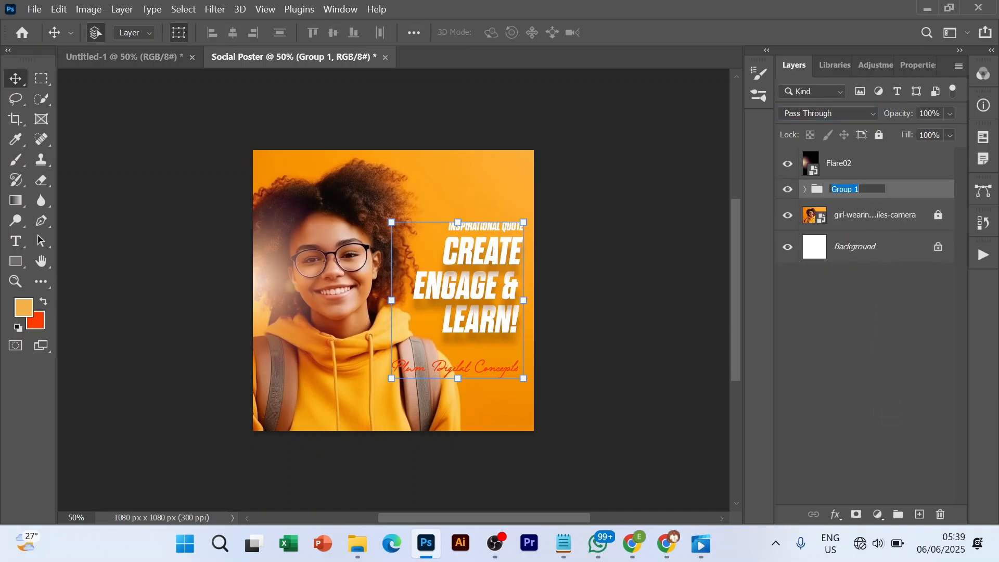
text(Text)
key(Return)
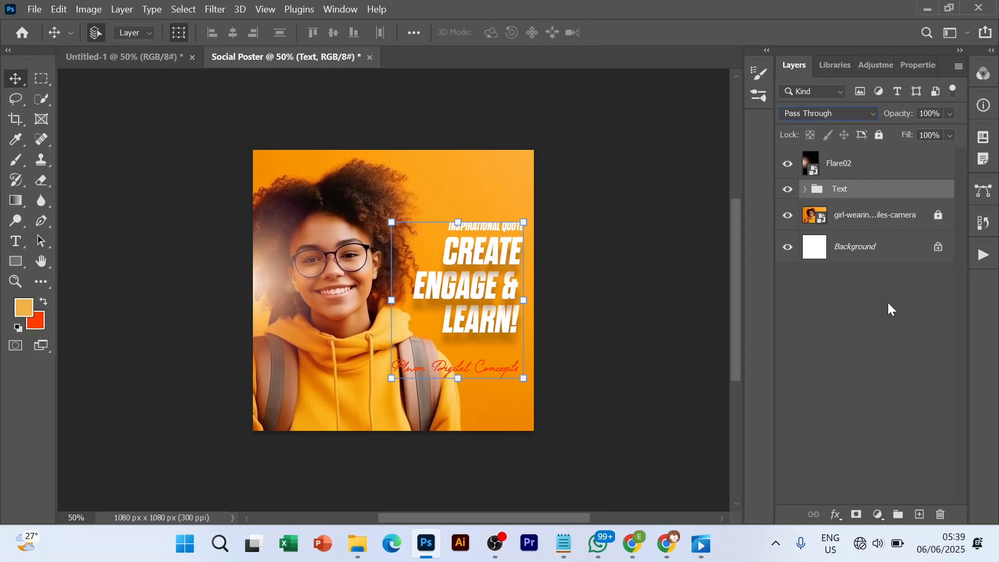
Paint a soft glow in #f3b249 behind the headline on a new layer above the girl photo, using a 400 px brush at 31% flow.
click(875, 215)
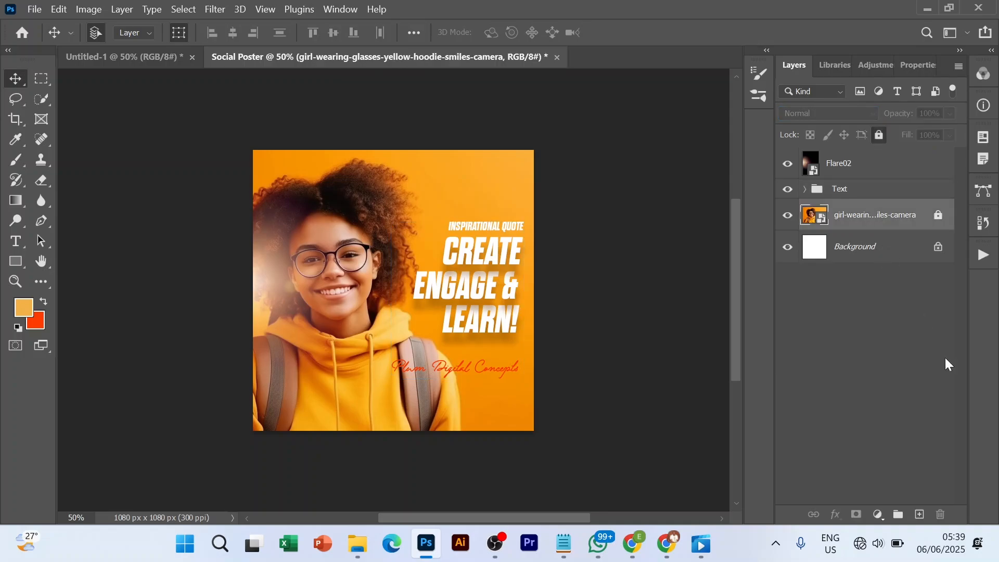
click(920, 515)
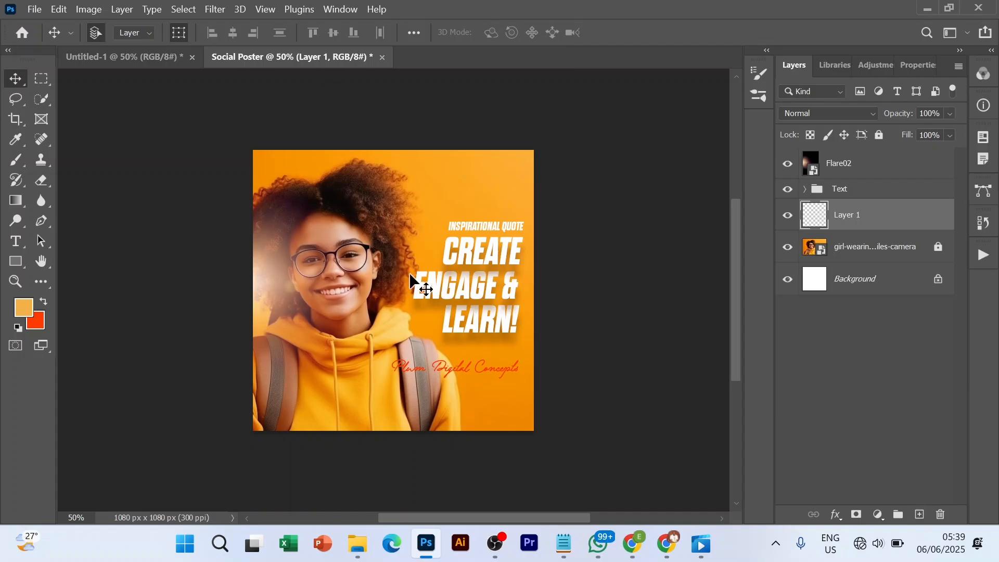
key(b)
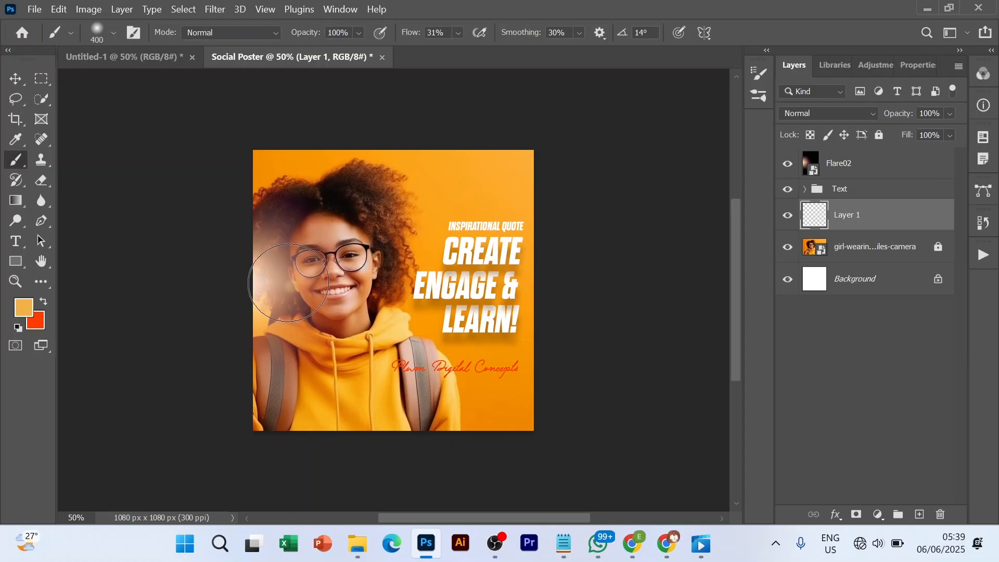
click(27, 311)
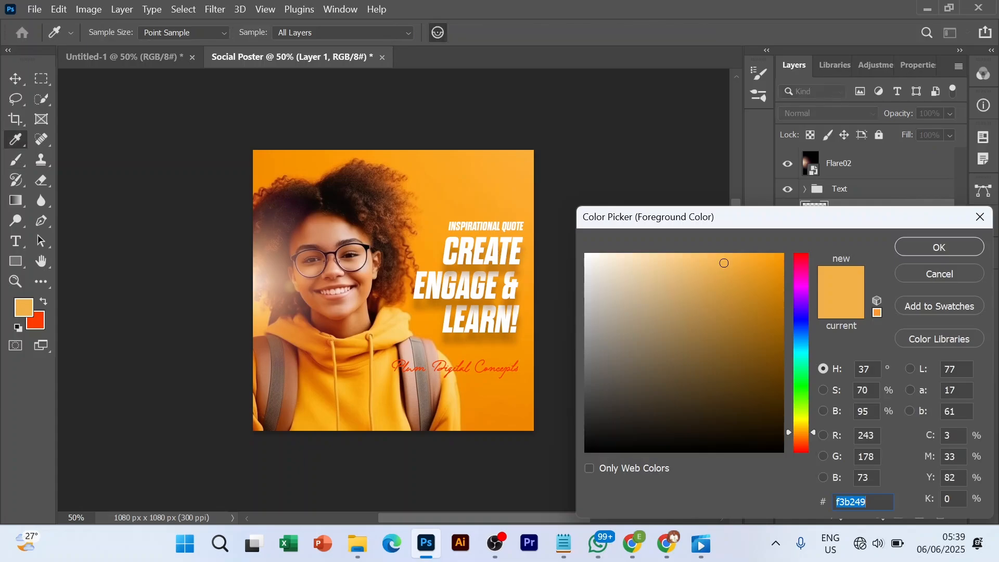
click(936, 245)
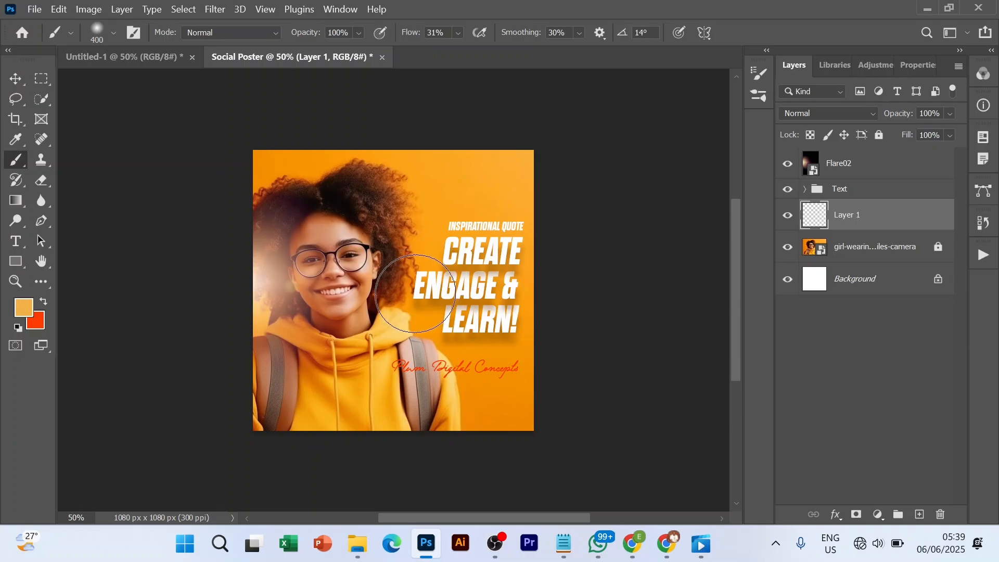
click(412, 300)
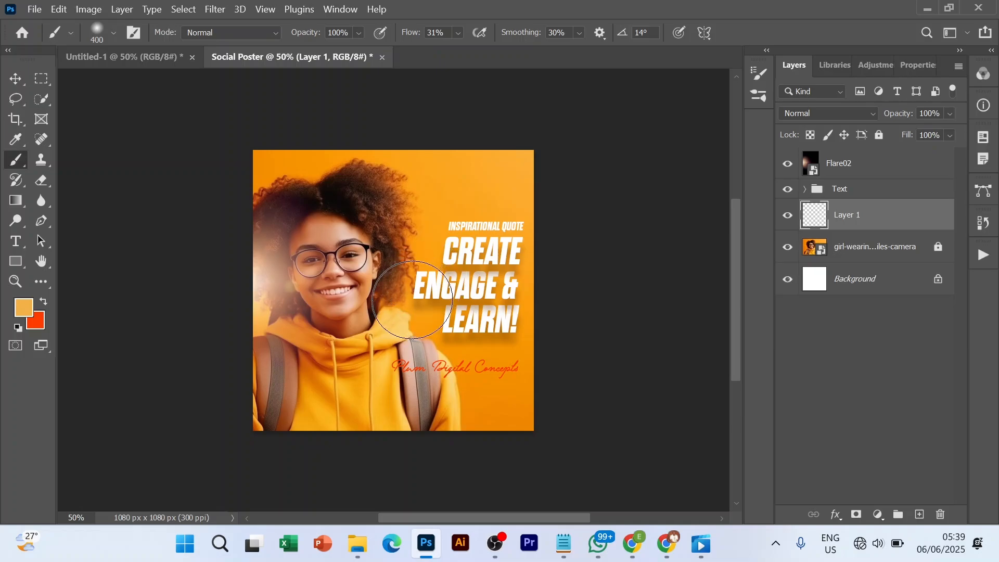
click(412, 300)
click(412, 299)
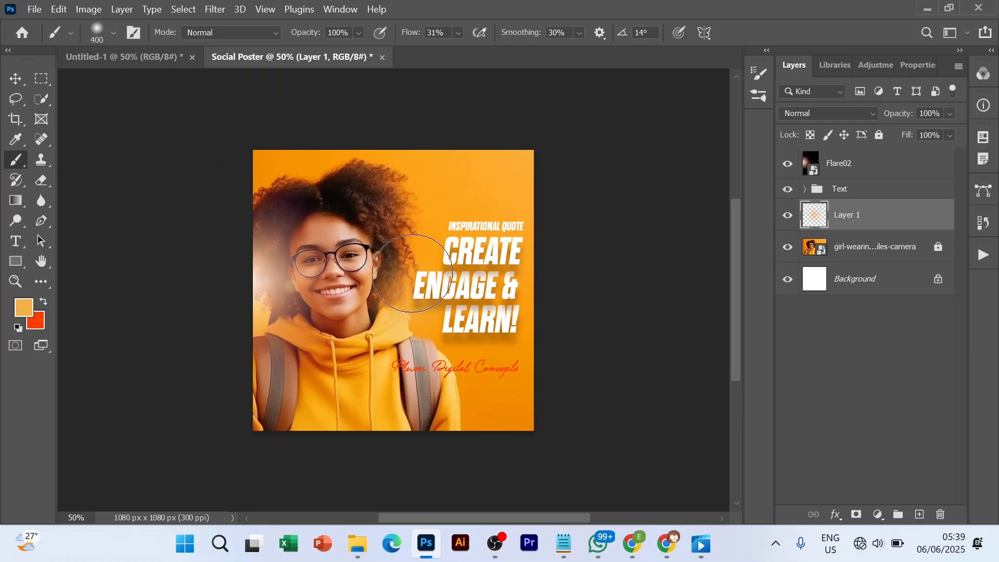
click(412, 273)
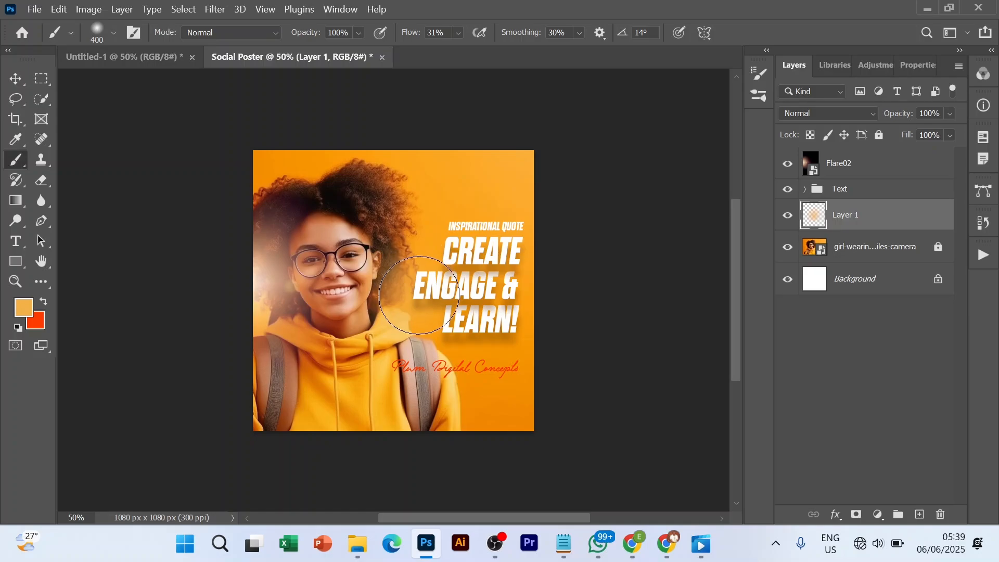
click(426, 318)
click(426, 319)
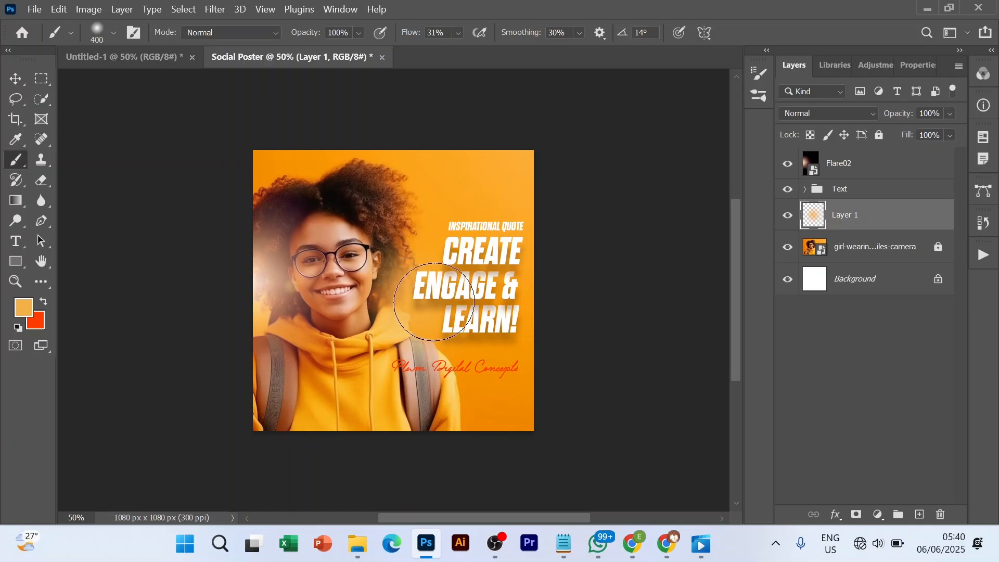
click(415, 281)
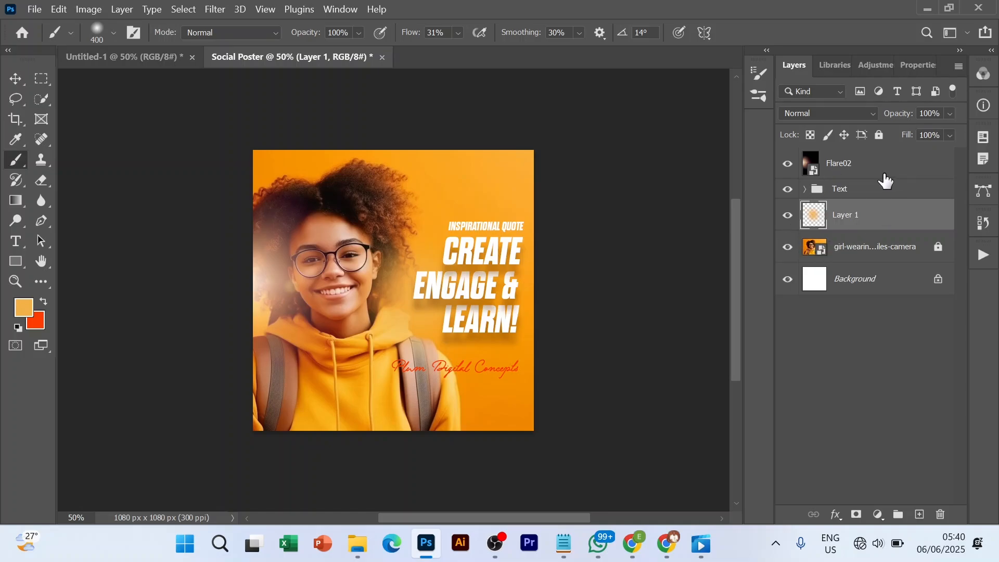
Set the painted glow layer's blending mode to Screen and deselect the layer.
click(872, 117)
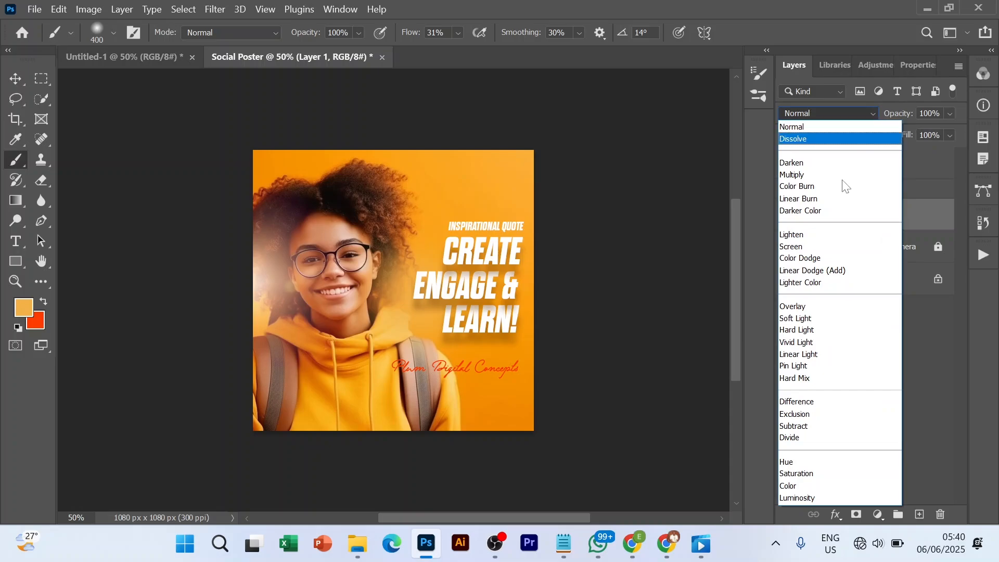
click(799, 248)
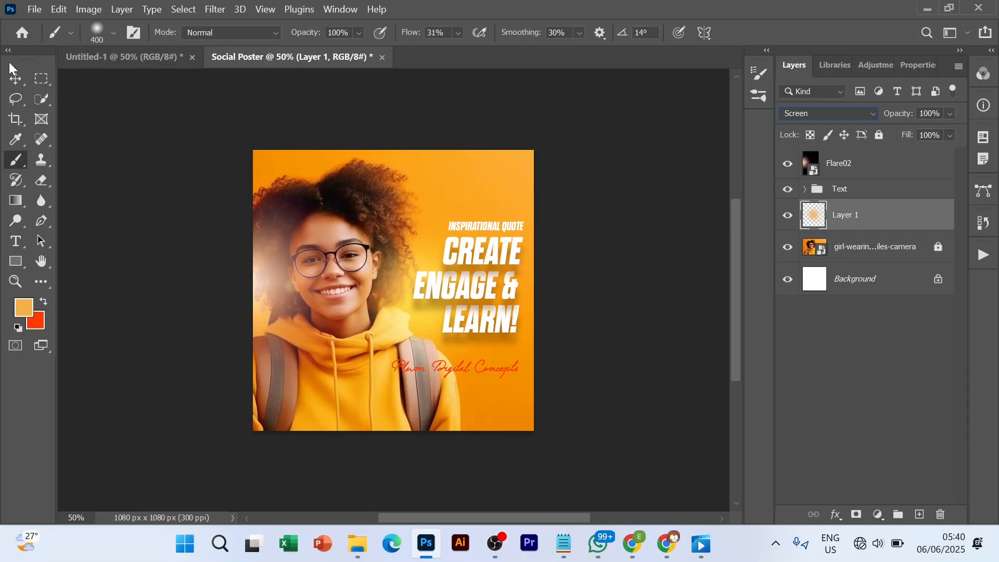
key(v)
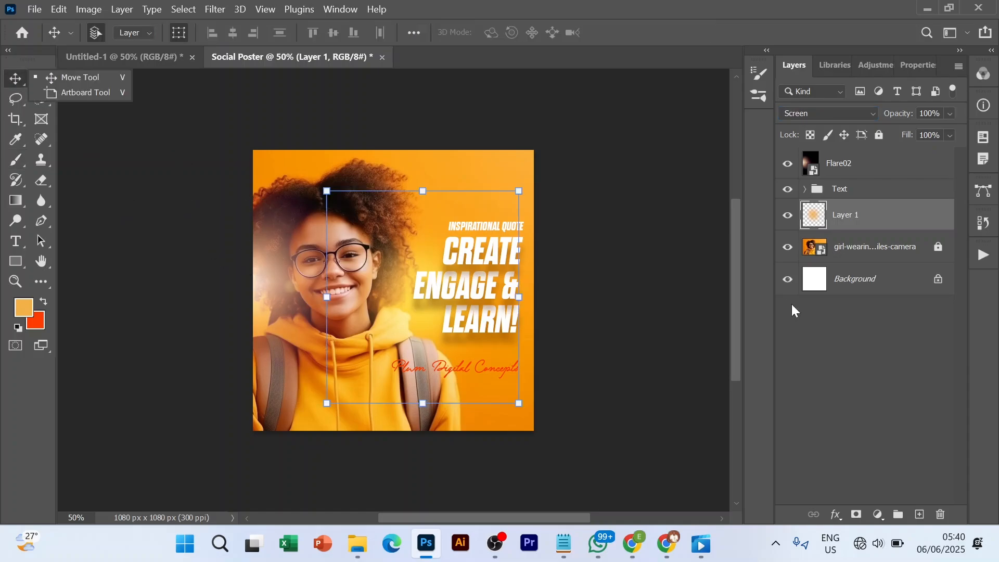
click(849, 357)
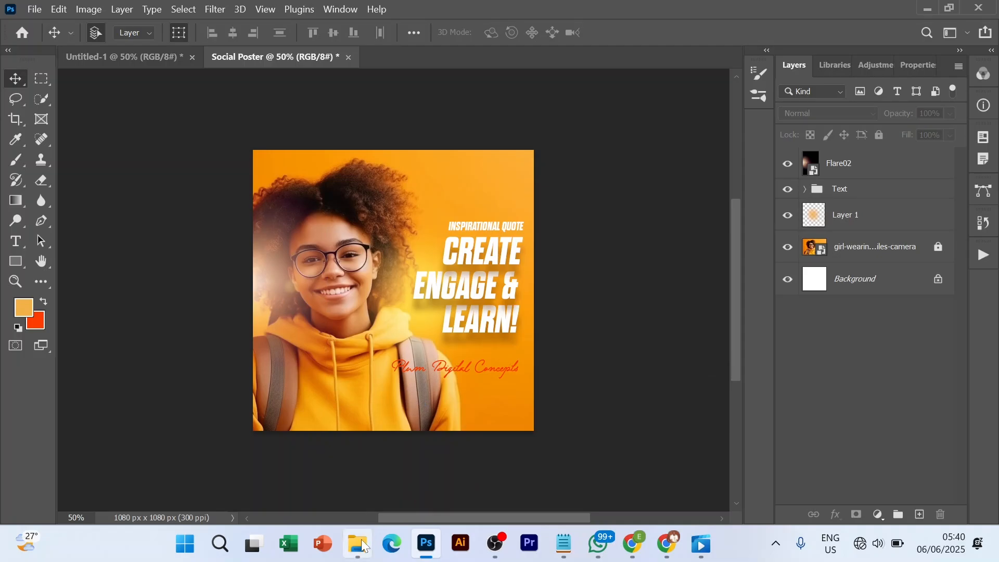
Place the 3d-social-media-icon image from the downloaded assets folder into the poster.
mouse_move(363, 545)
click(353, 469)
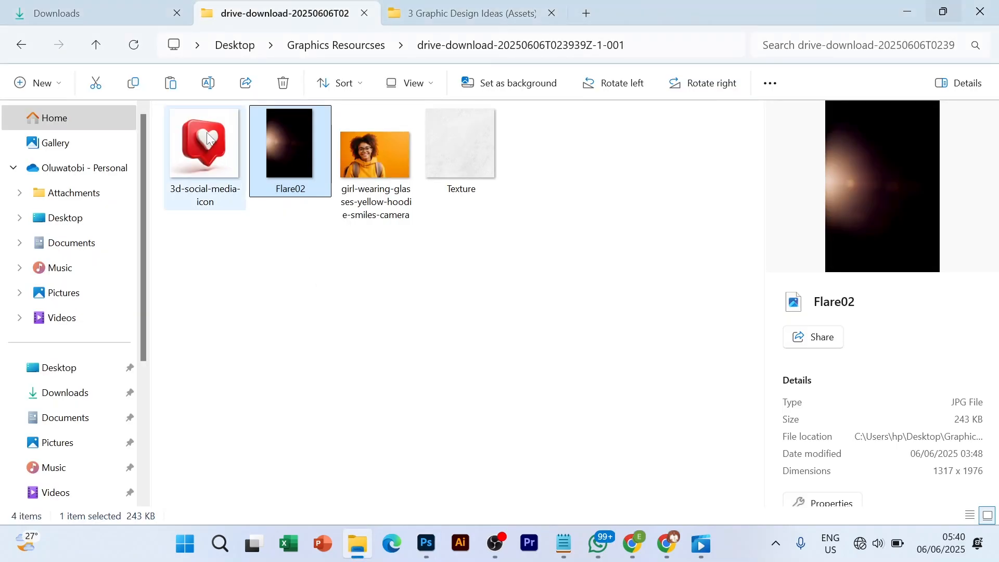
drag(206, 156, 379, 377)
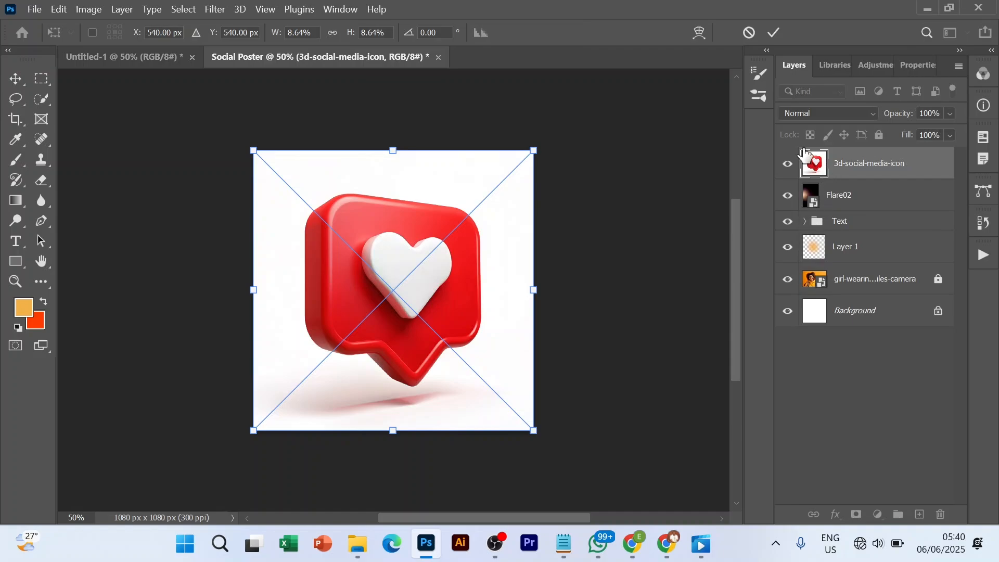
click(773, 32)
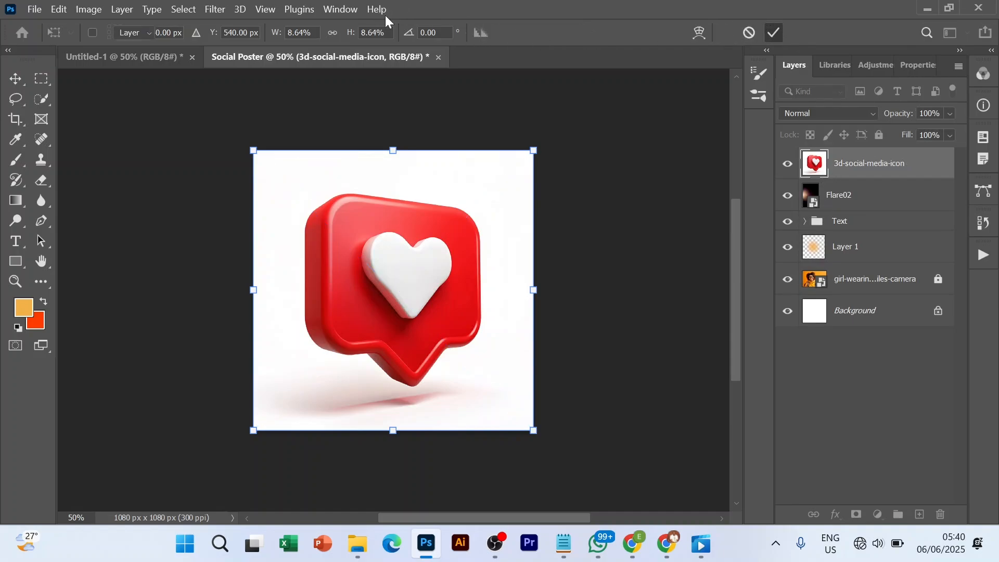
Mask out the heart icon's white background with a subject selection and convert the masked layer to a Smart Object.
click(184, 9)
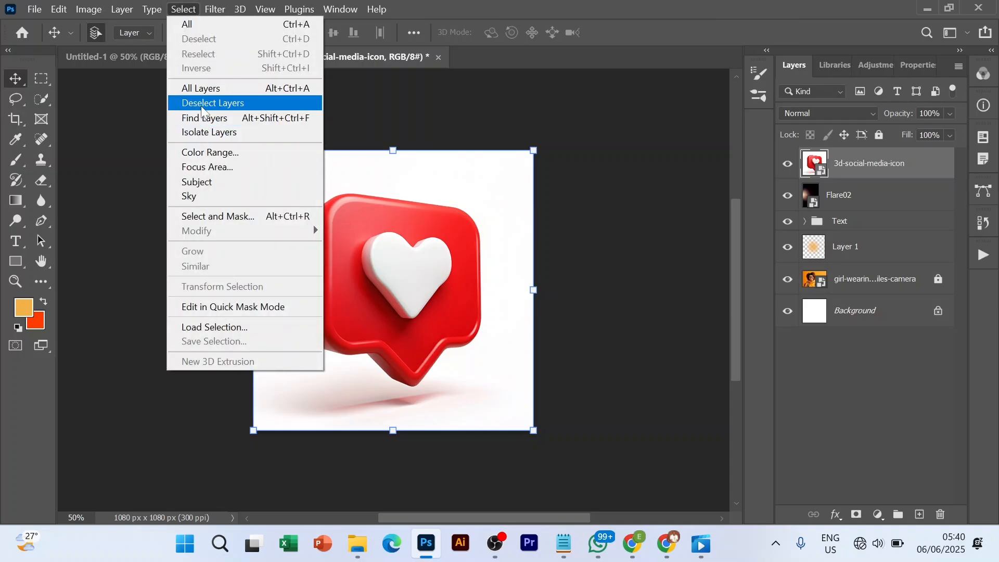
click(197, 182)
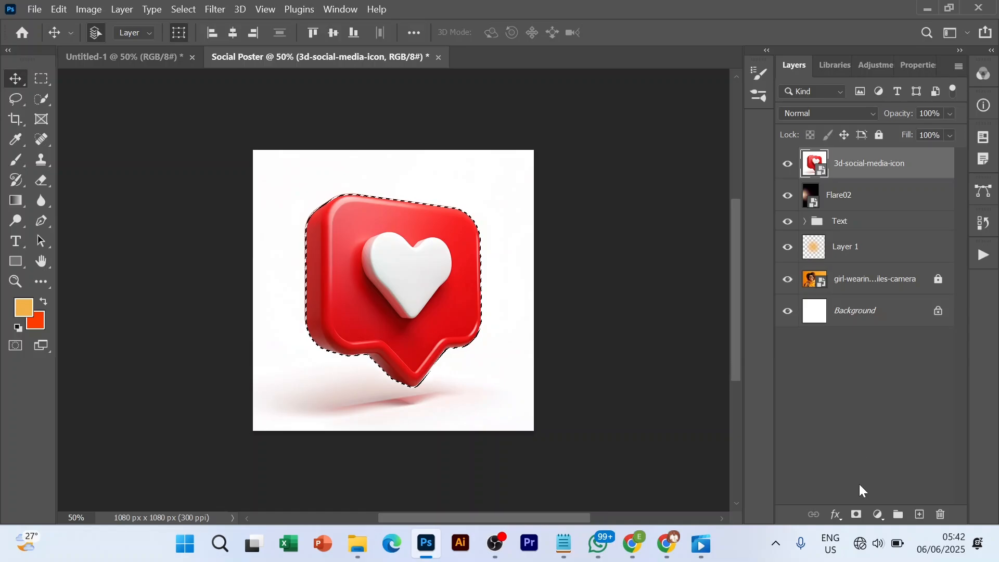
click(857, 515)
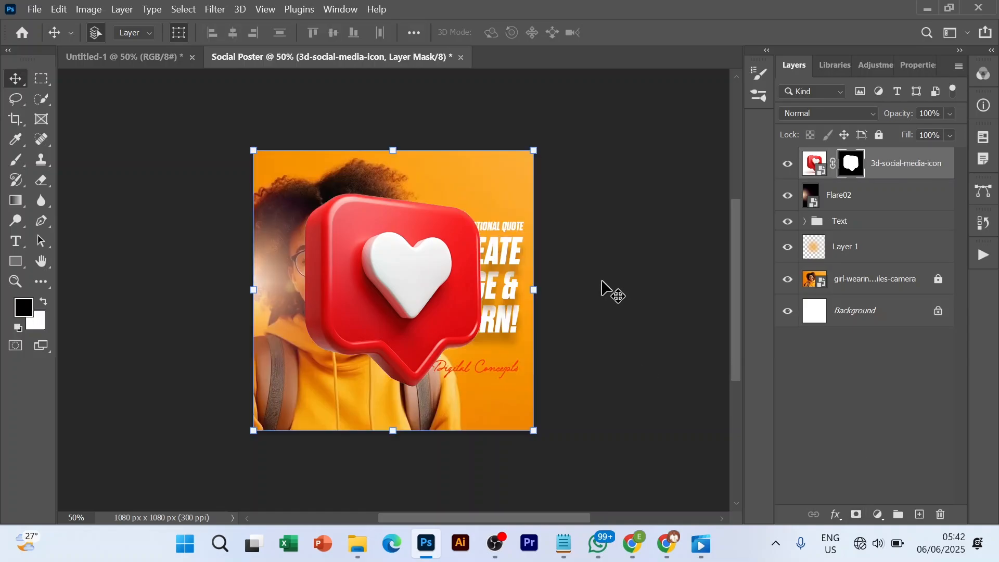
right_click(895, 172)
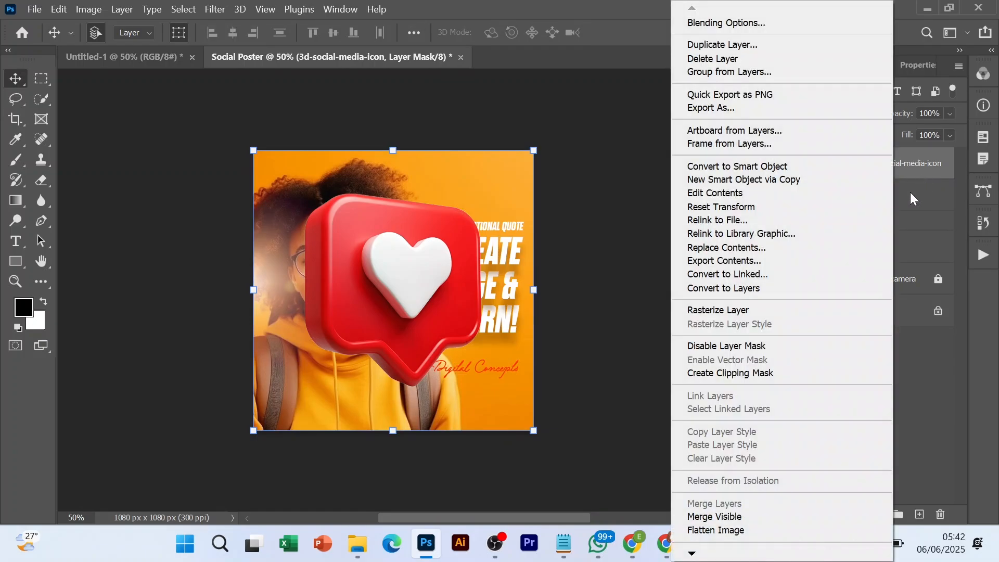
click(756, 167)
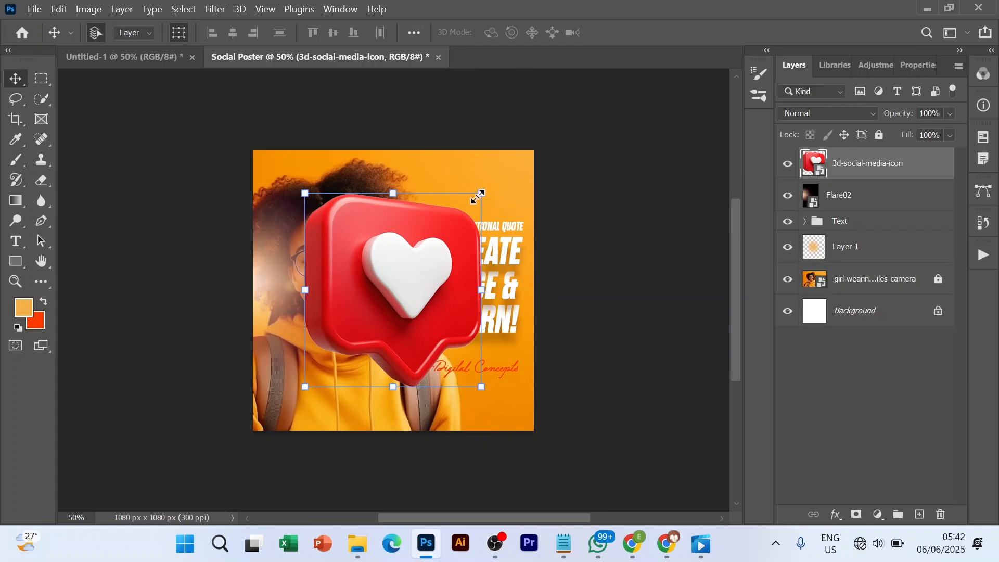
key(ctrl+t)
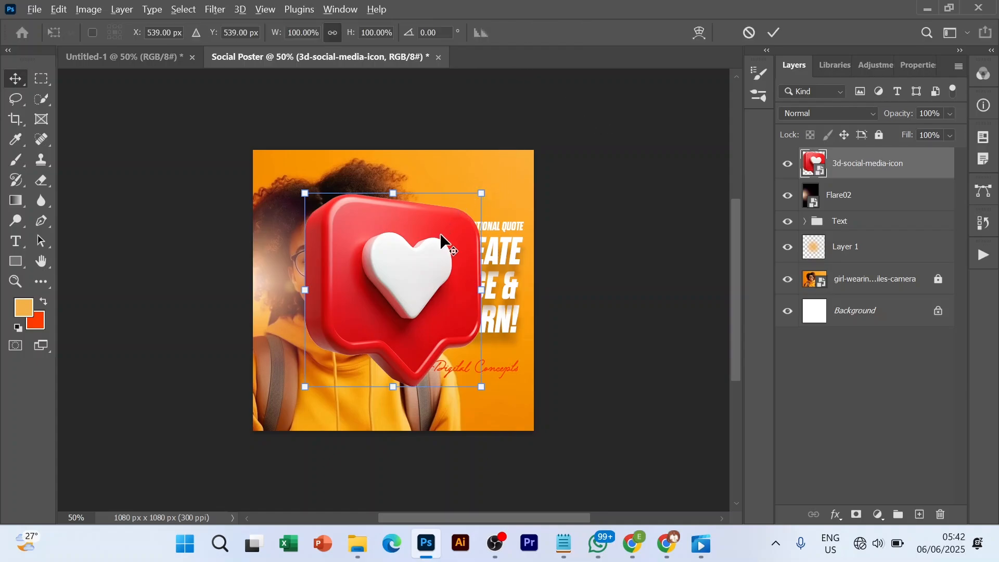
drag(481, 193, 435, 257)
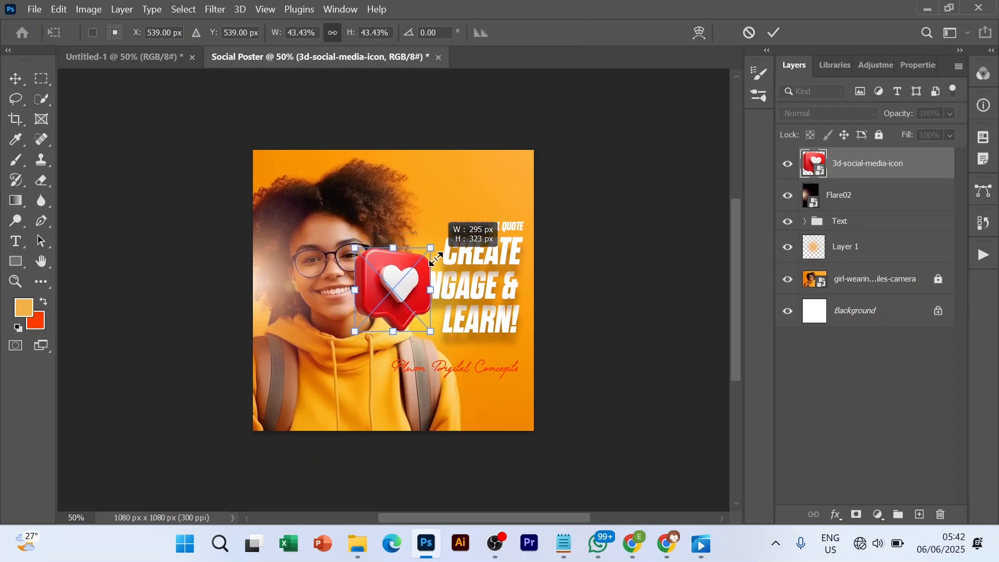
drag(435, 258, 464, 333)
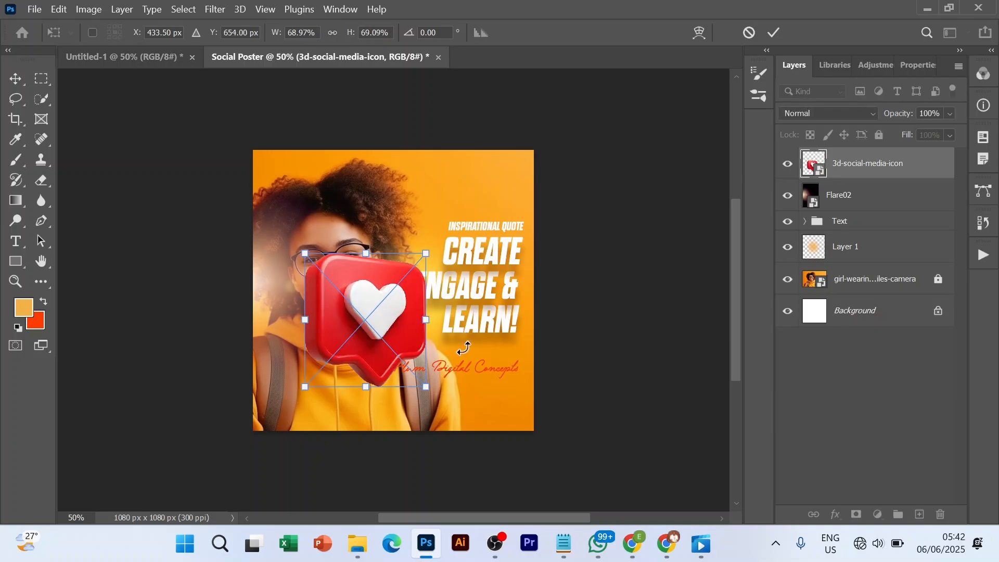
key(ctrl+z)
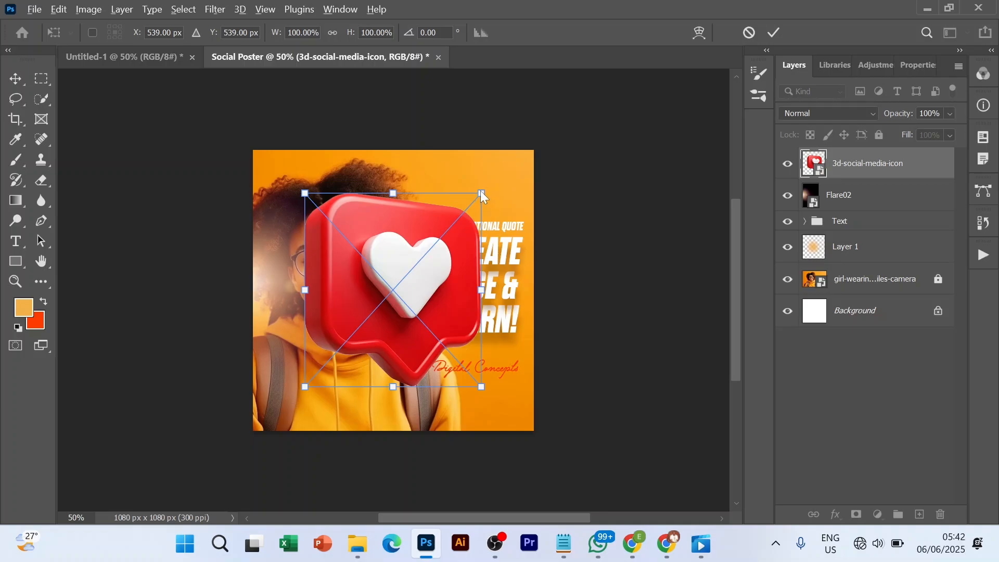
Scale the heart icon to about 38%, rotate it about -25.7°, and place it in the poster's lower-left corner.
drag(480, 190, 431, 260)
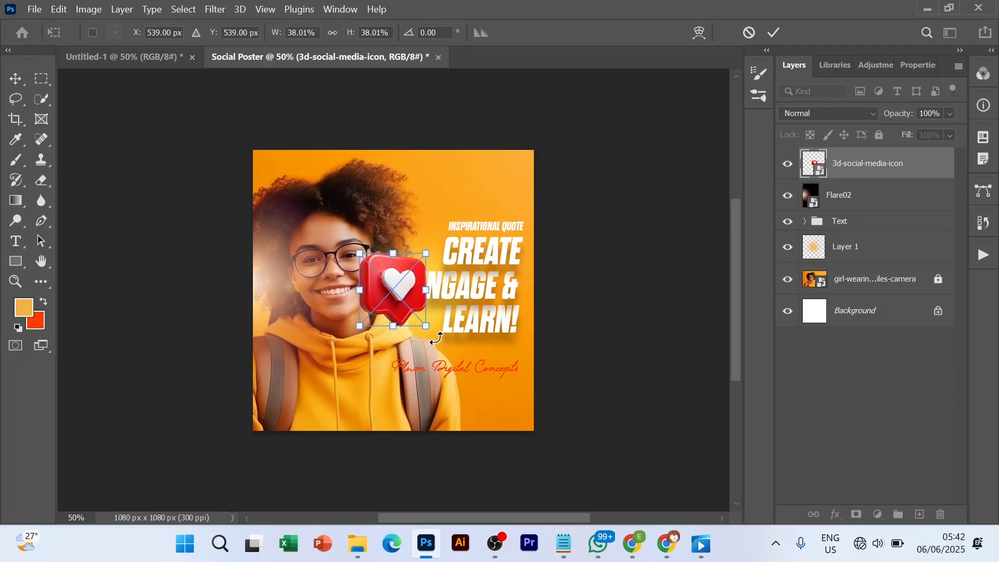
drag(436, 339, 455, 318)
drag(456, 316, 456, 316)
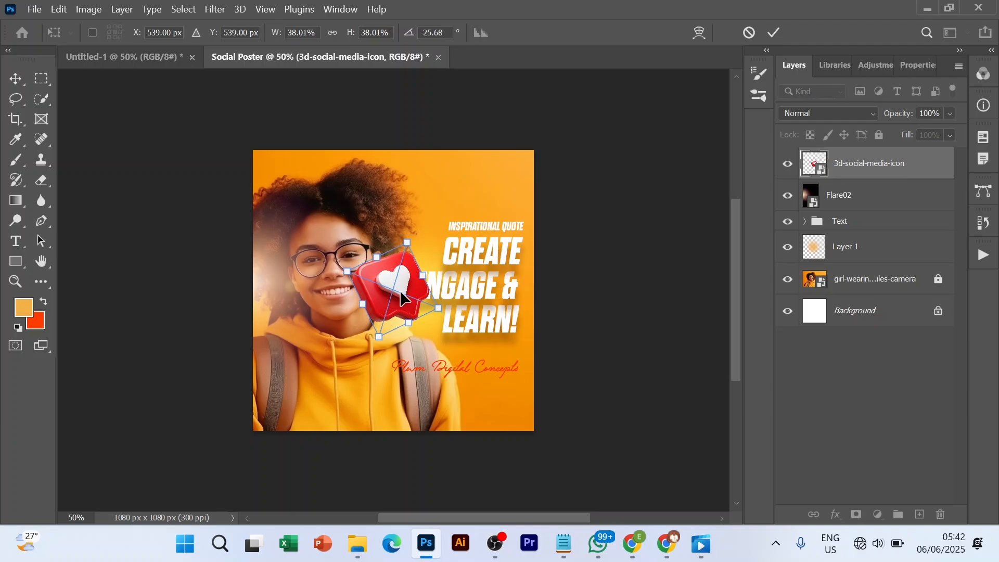
drag(400, 293, 304, 401)
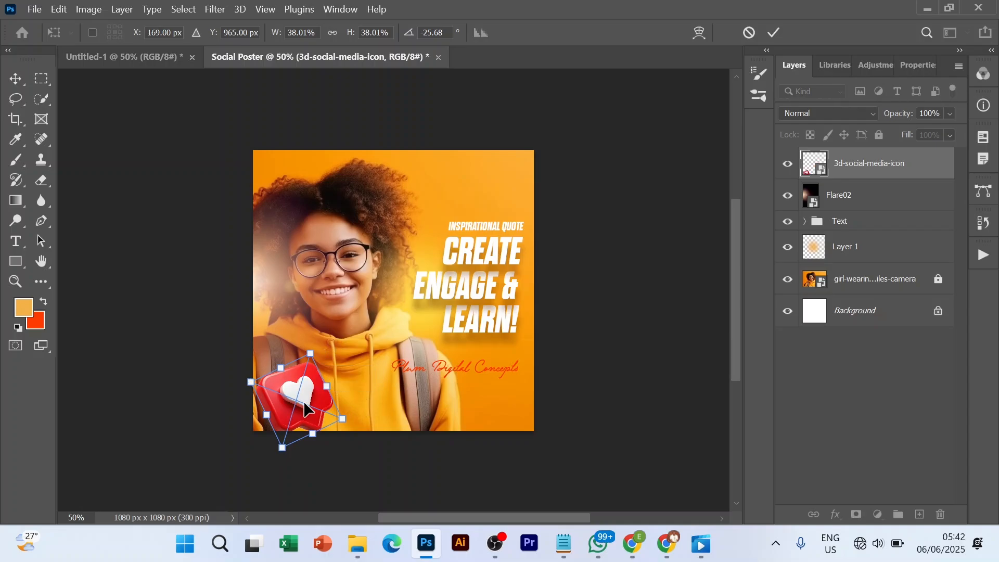
click(773, 34)
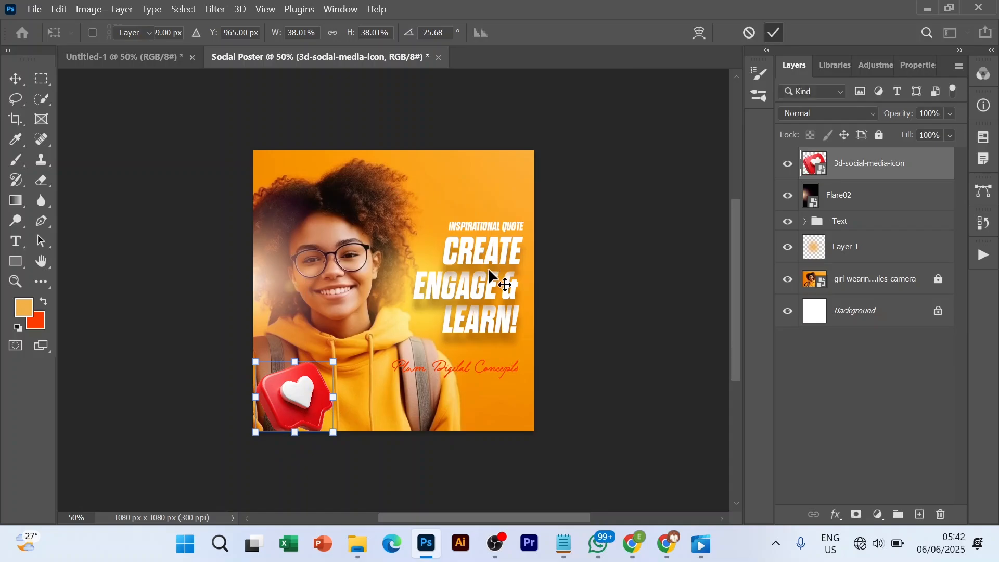
Duplicate the heart icon, move the copy below "LEARN!" over the brand signature, and scale it to about 22.6%.
key(ctrl+j)
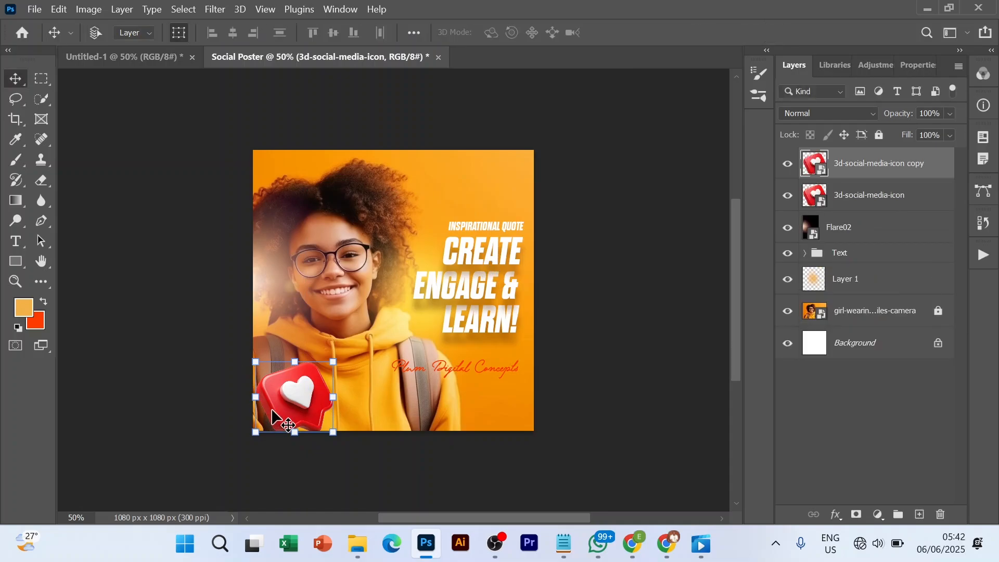
drag(389, 394, 459, 403)
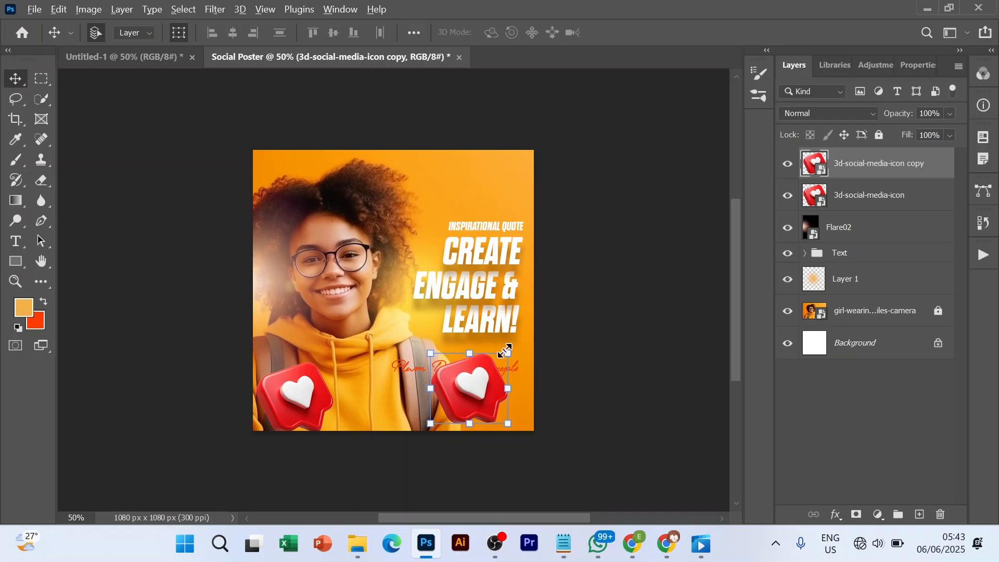
drag(504, 351, 470, 363)
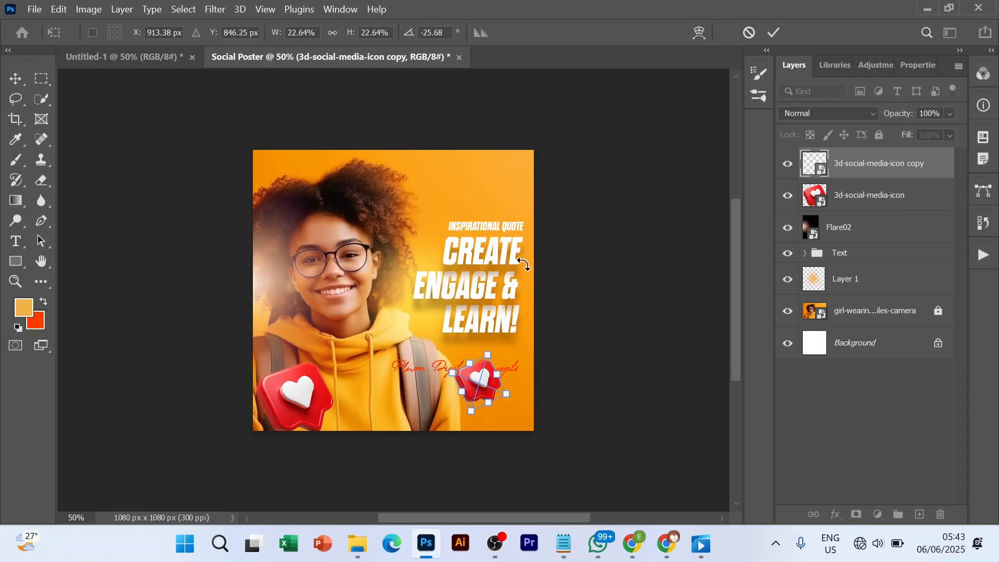
click(775, 33)
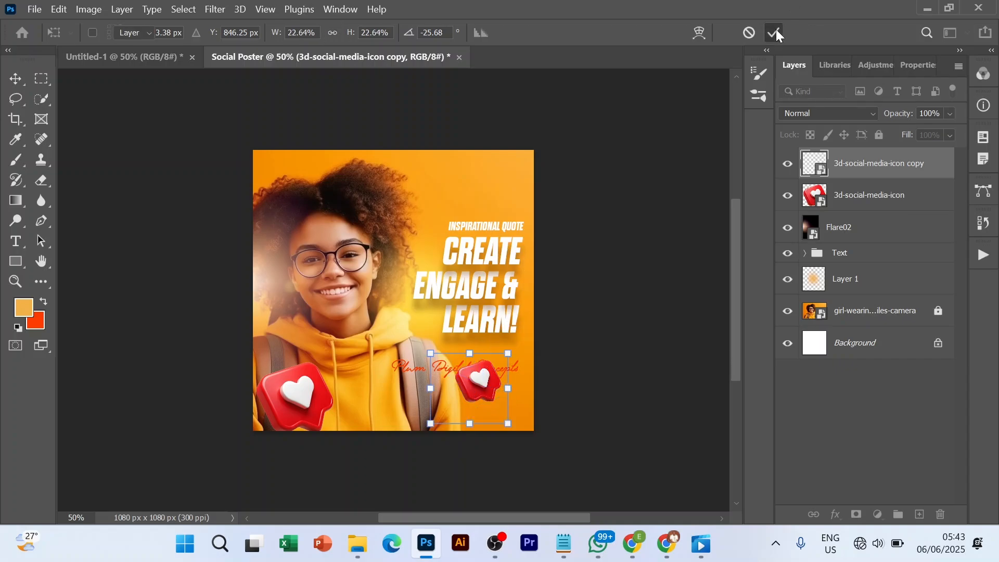
Flip the smaller heart icon copy horizontally and move it below the brand signature, near the poster's lower-right corner.
click(59, 10)
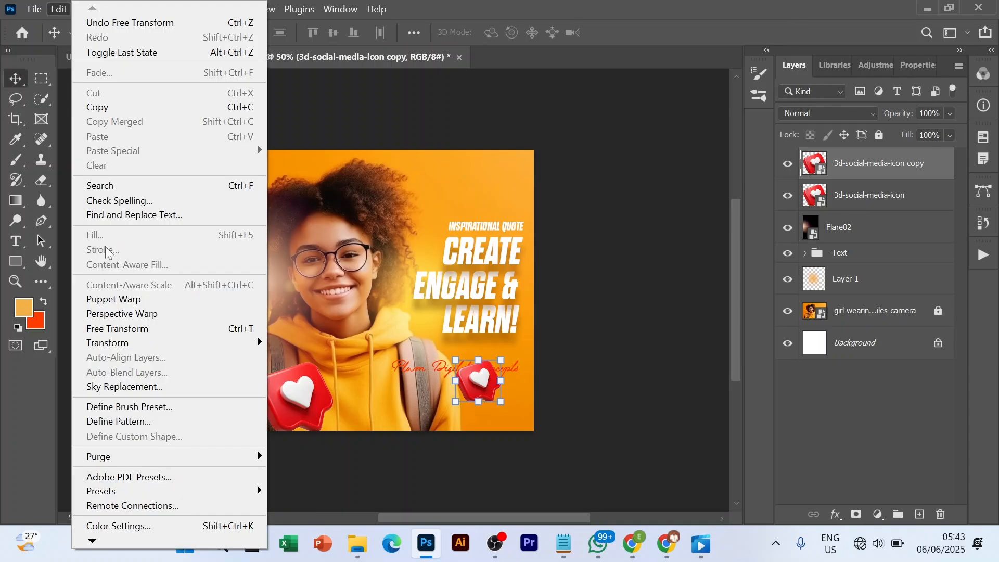
mouse_move(116, 347)
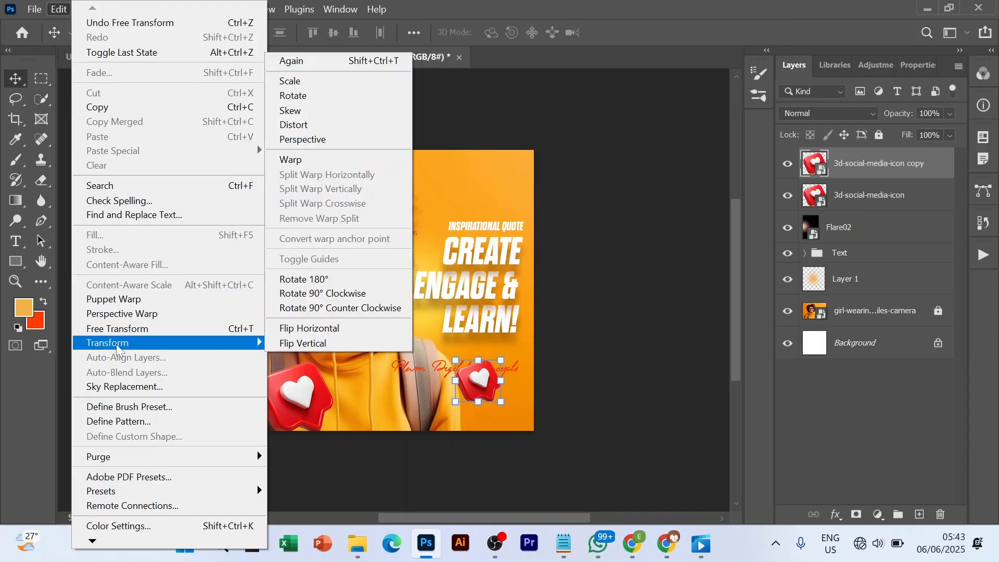
click(313, 327)
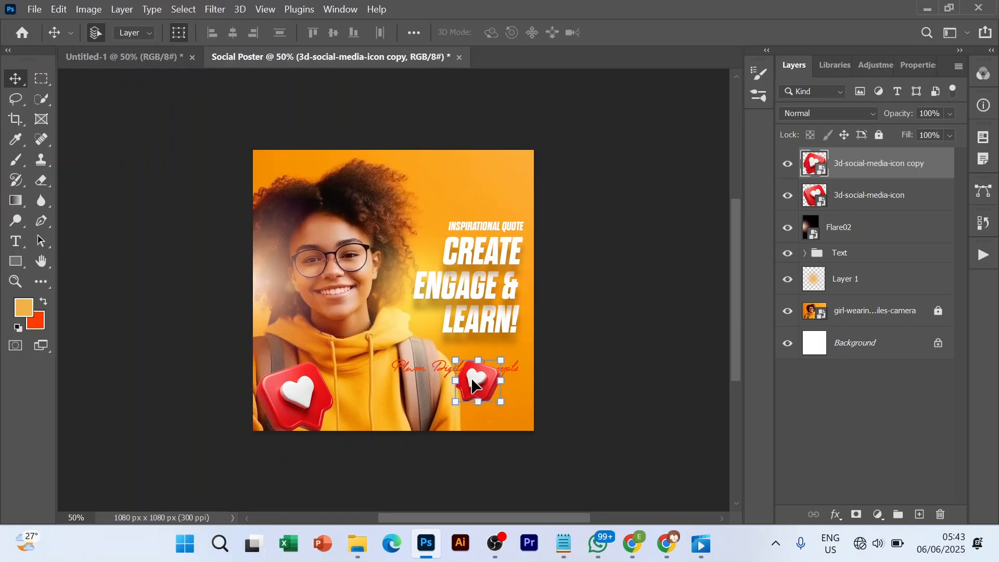
drag(484, 388, 489, 402)
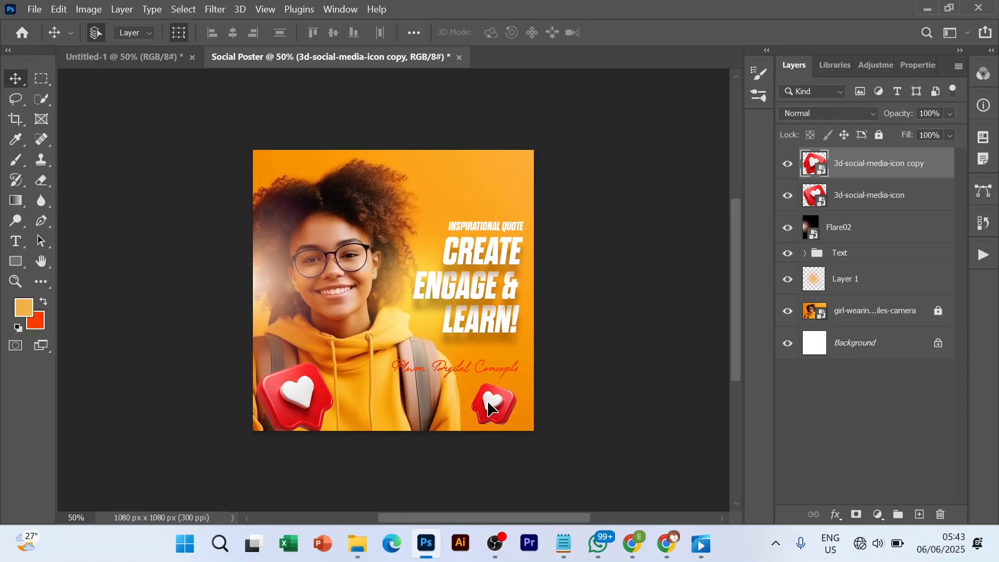
Apply a Gaussian Blur with a 10-pixel radius to the large heart icon in the poster's lower-left corner.
click(279, 398)
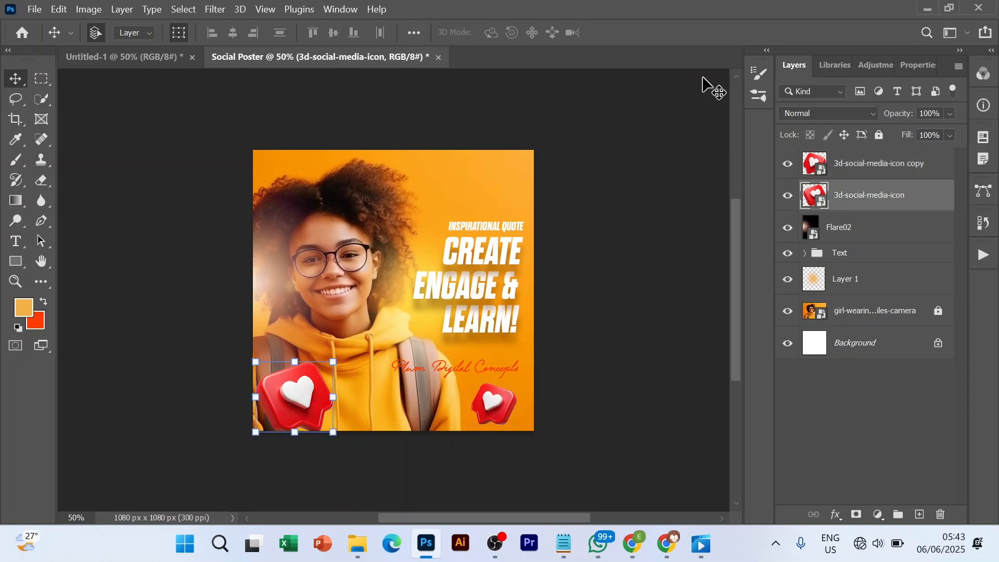
click(222, 6)
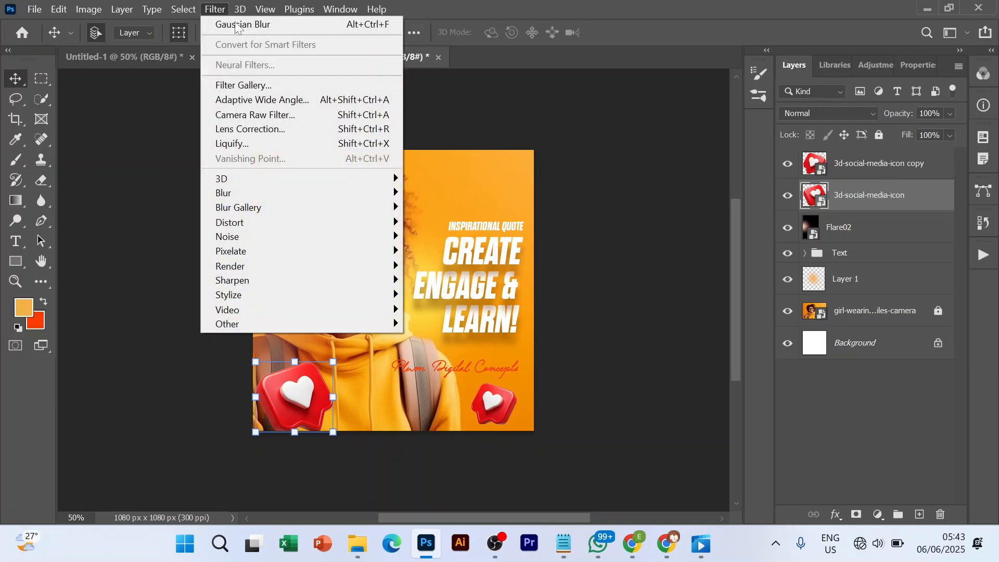
mouse_move(239, 198)
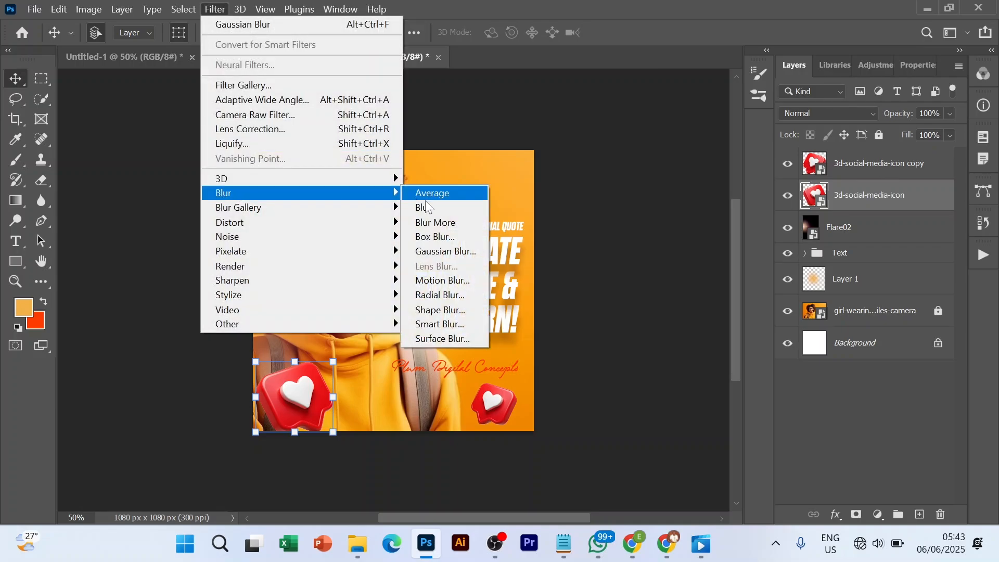
click(450, 251)
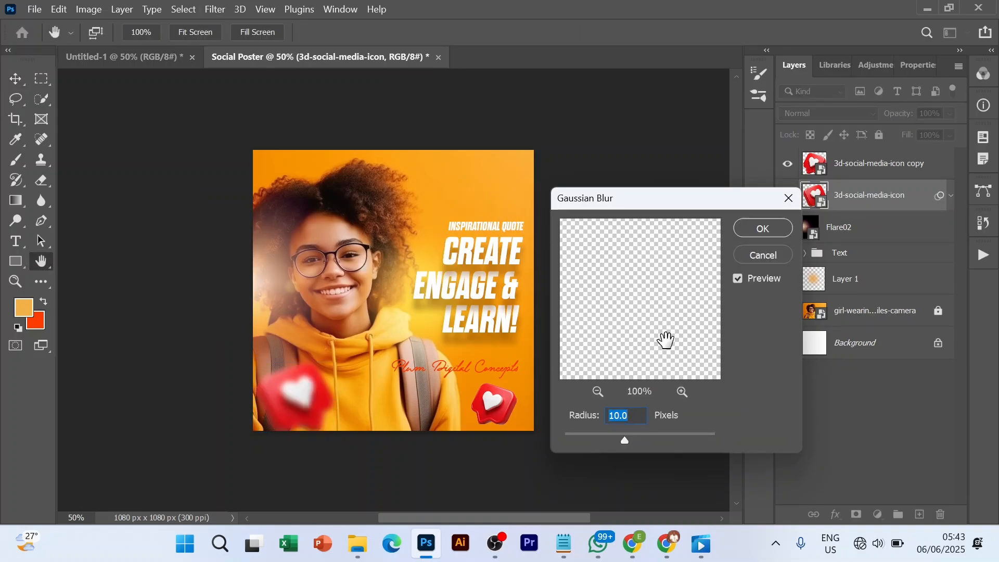
click(765, 228)
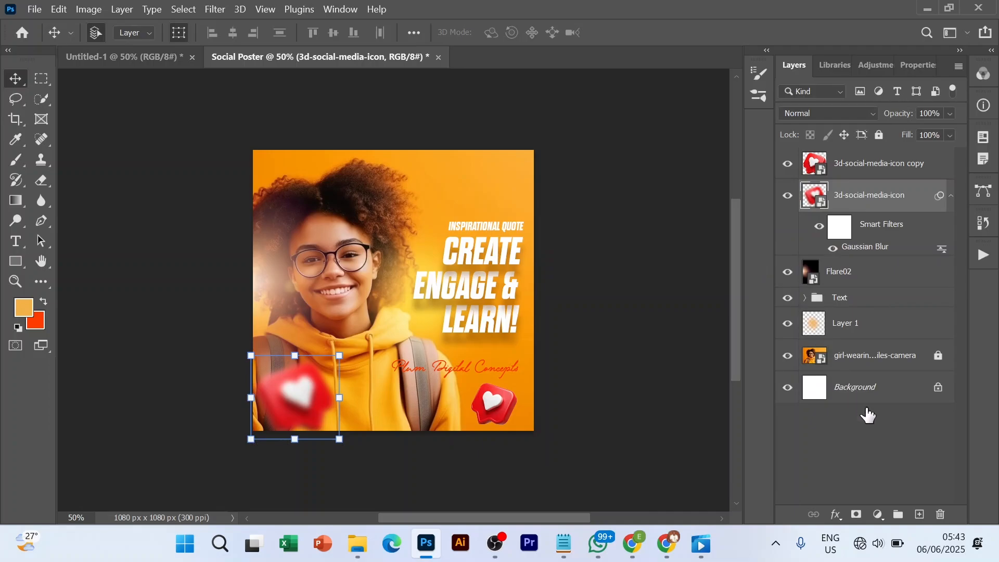
click(831, 470)
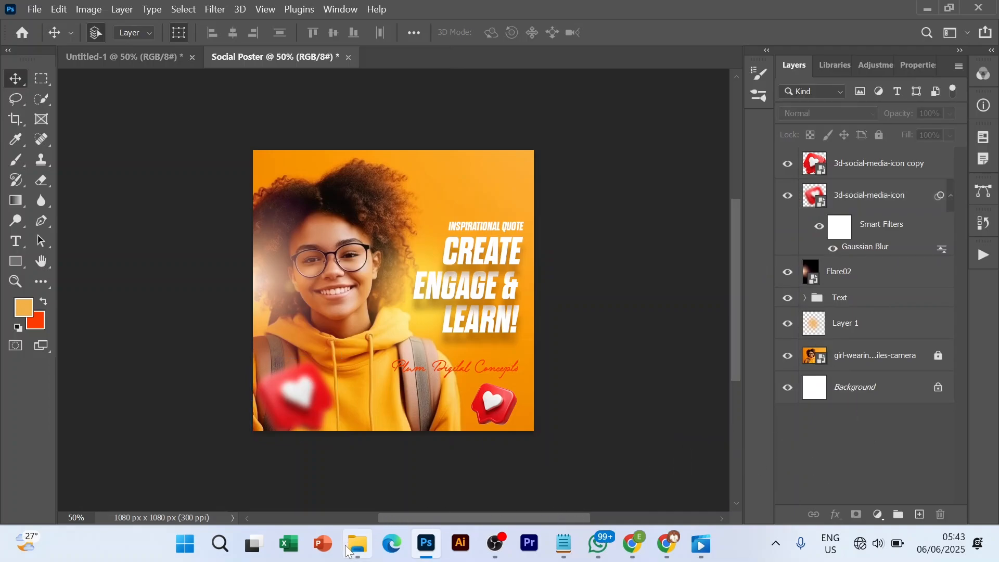
Place the Texture image from the downloaded assets folder over the whole poster as the topmost layer.
mouse_move(358, 543)
click(380, 495)
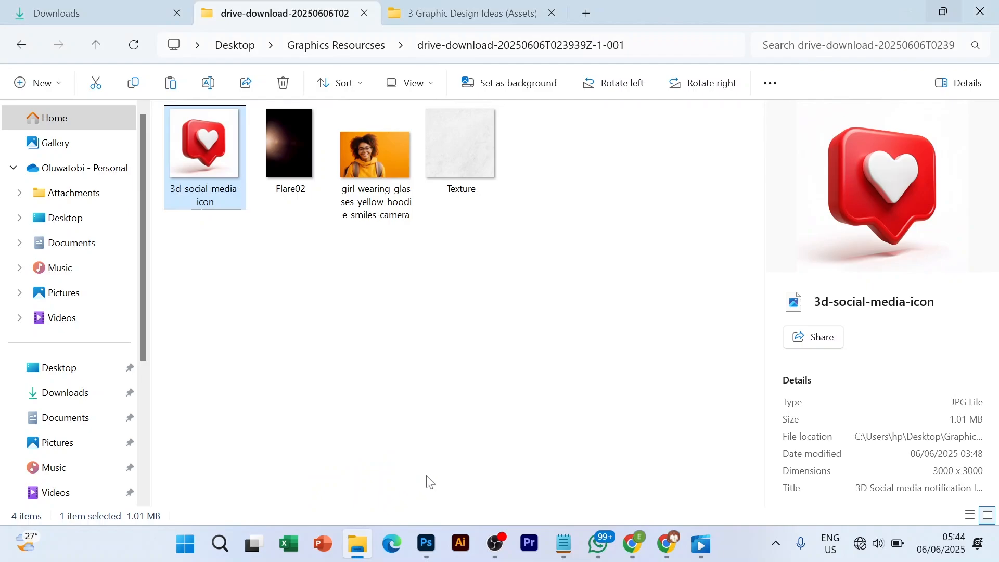
click(457, 166)
drag(434, 520, 433, 370)
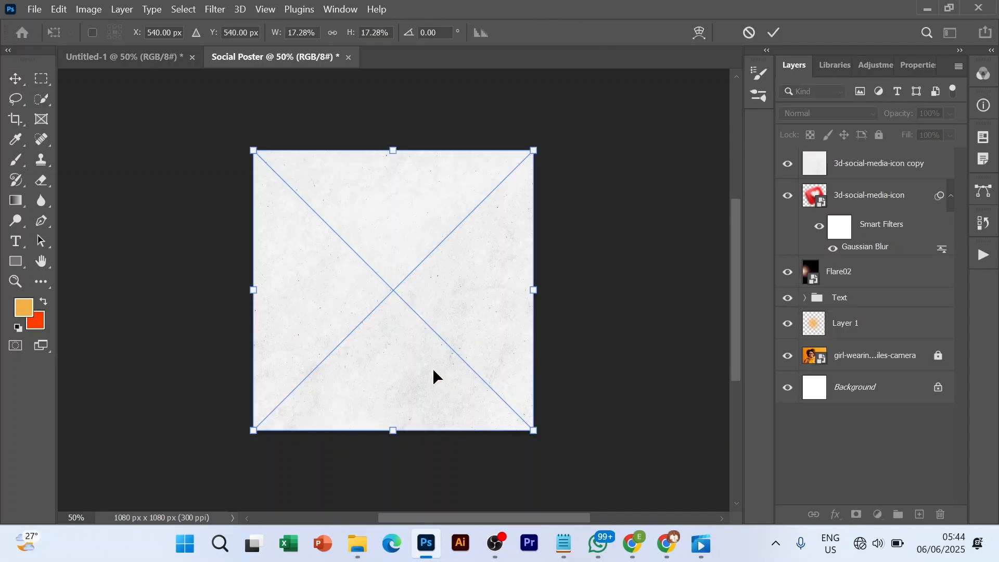
click(775, 32)
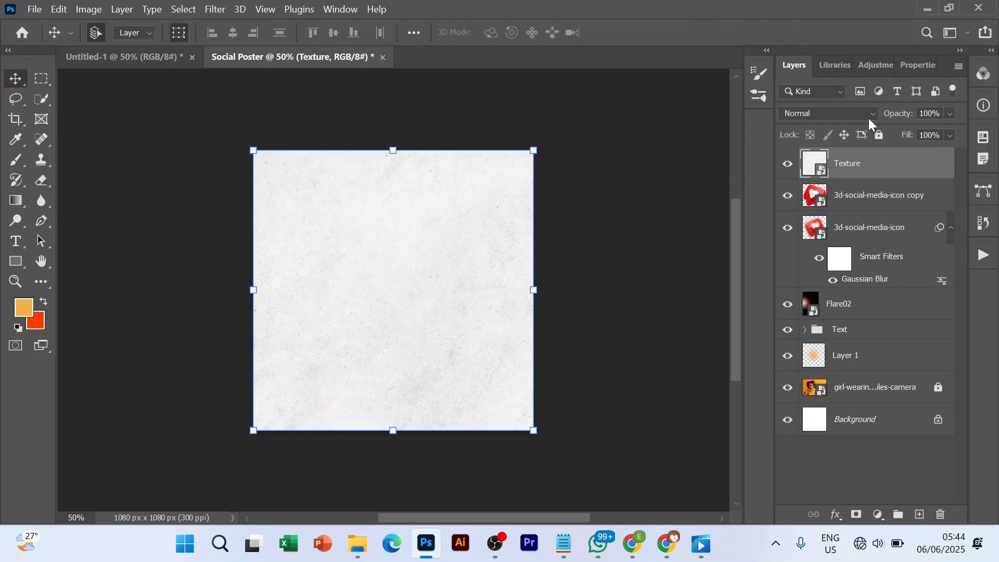
Set the Texture layer's blend mode to Linear Burn and deselect the layer.
click(869, 112)
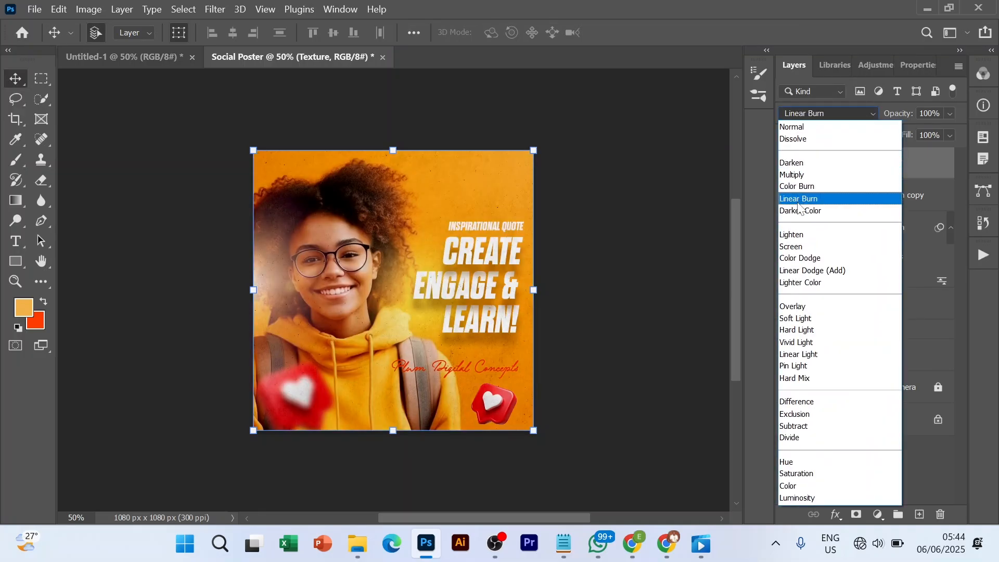
click(800, 200)
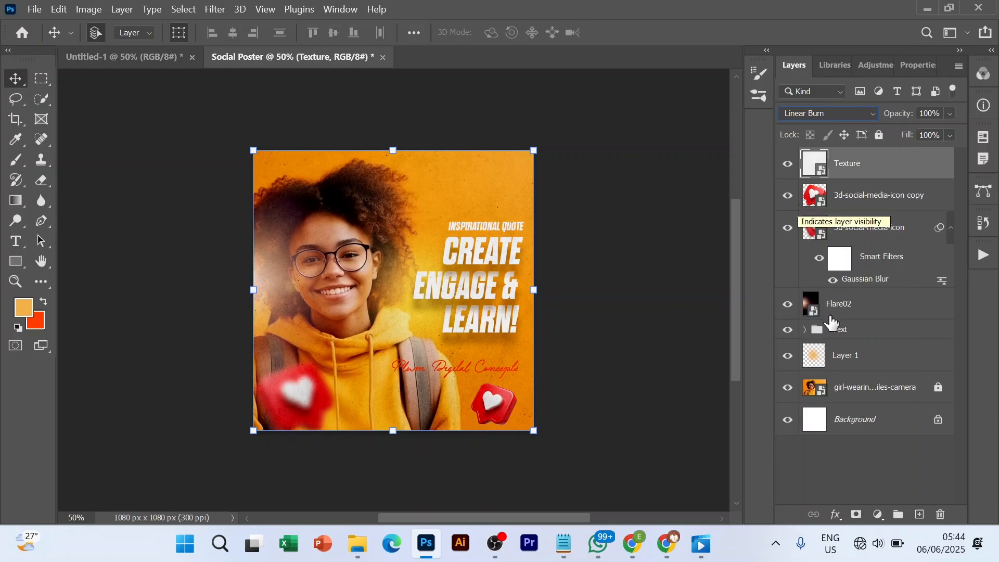
click(846, 460)
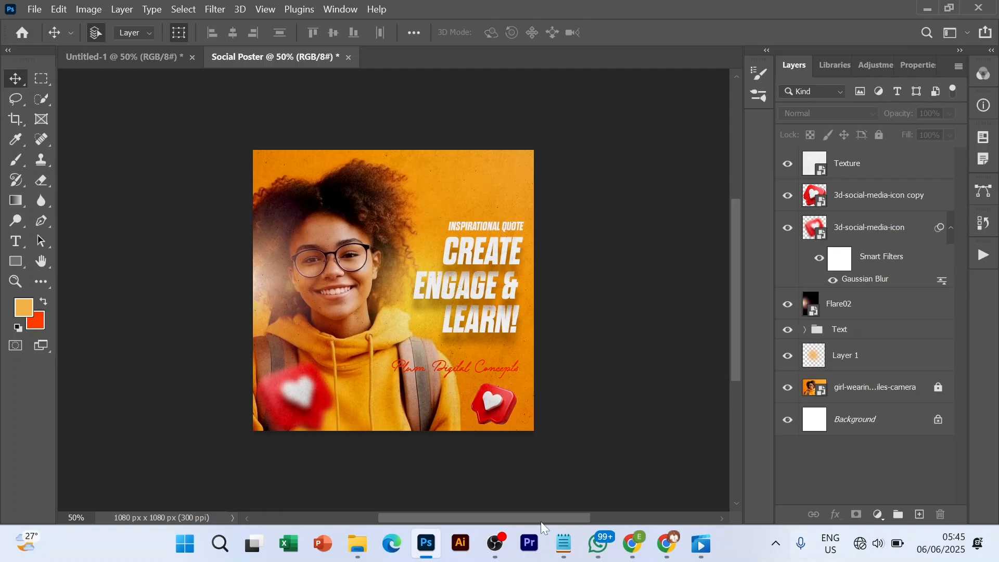
click(497, 543)
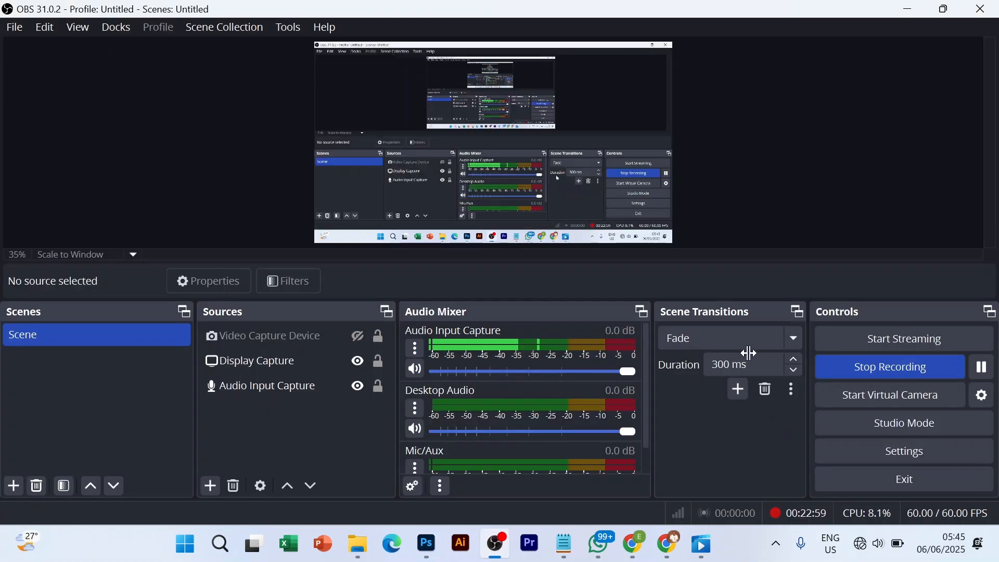